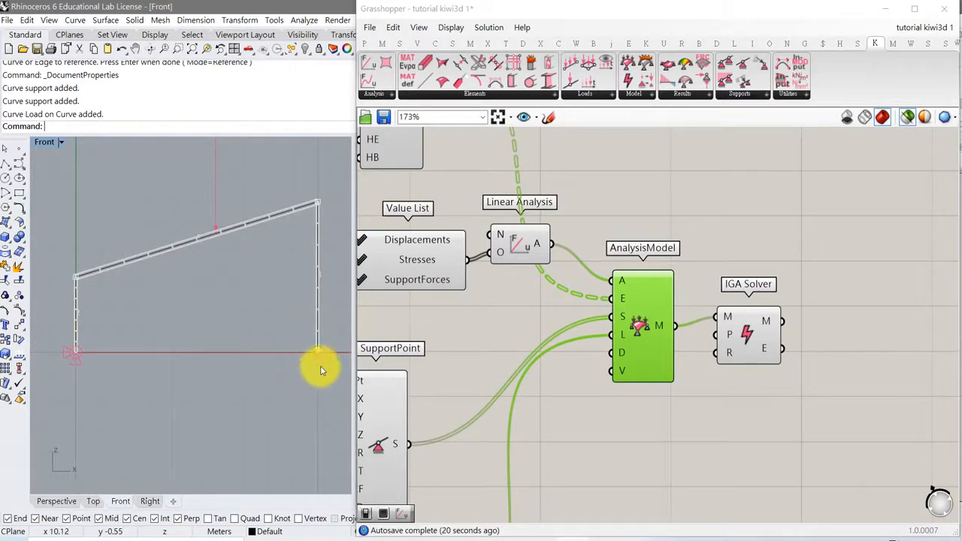
- Inspect the frame's base supports and its upper corner joints in the Front viewport
scroll(317, 368, "up", 1)
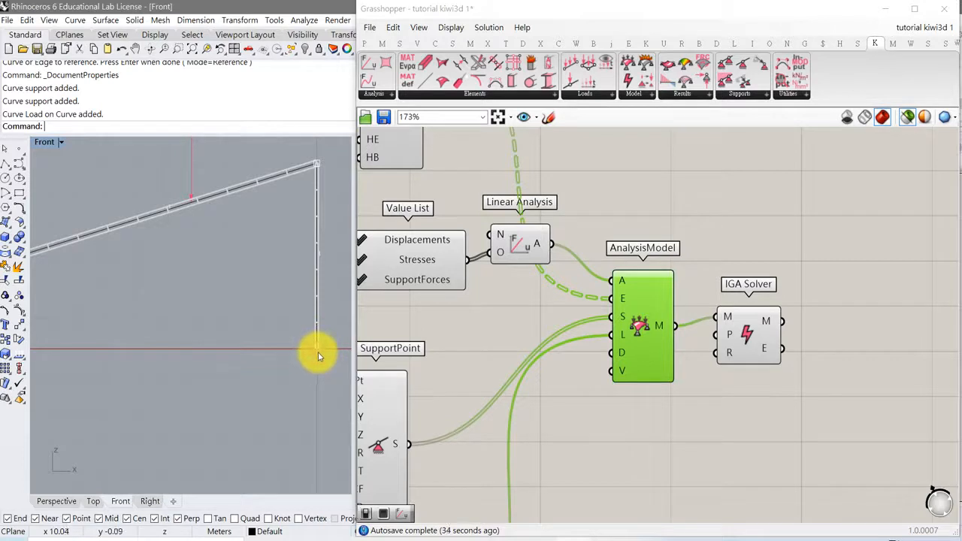
right_click_drag(157, 365, 286, 369)
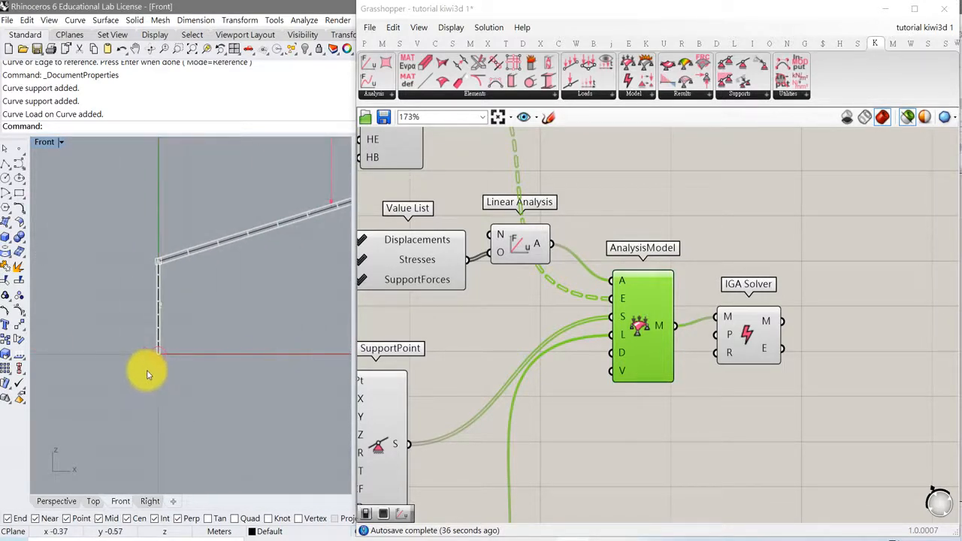
right_click_drag(226, 371, 160, 369)
right_click_drag(232, 370, 158, 364)
right_click_drag(223, 363, 169, 361)
scroll(272, 372, "up", 2)
scroll(273, 374, "up", 2)
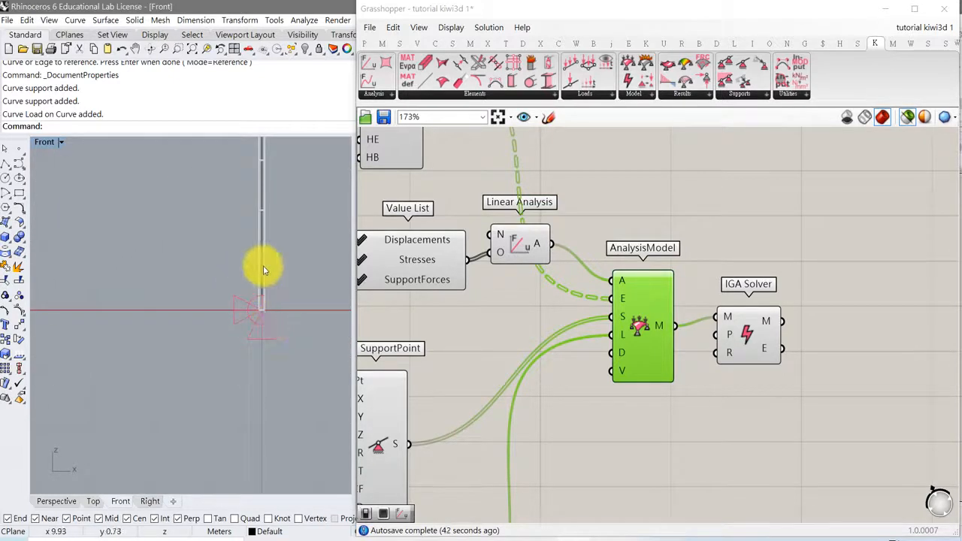
scroll(280, 323, "down", 3)
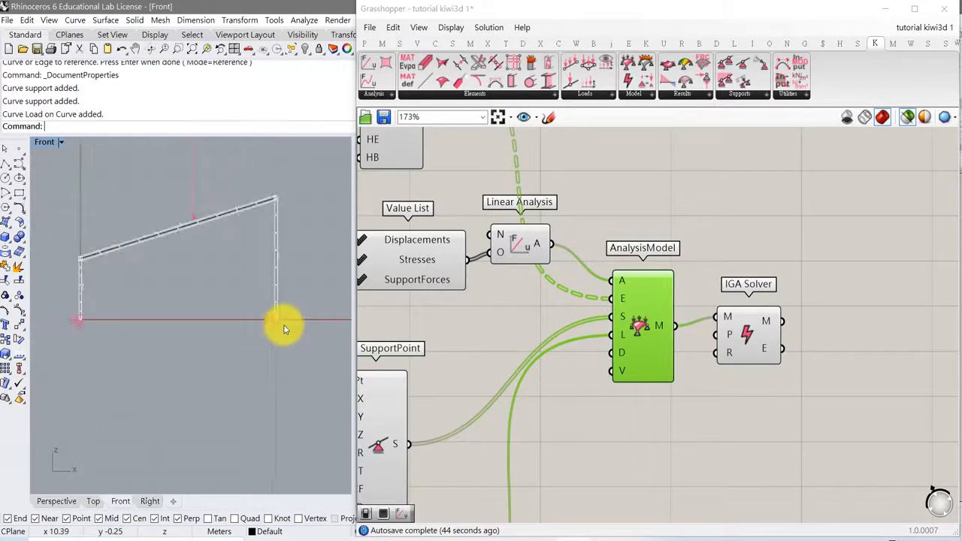
scroll(242, 297, "up", 3)
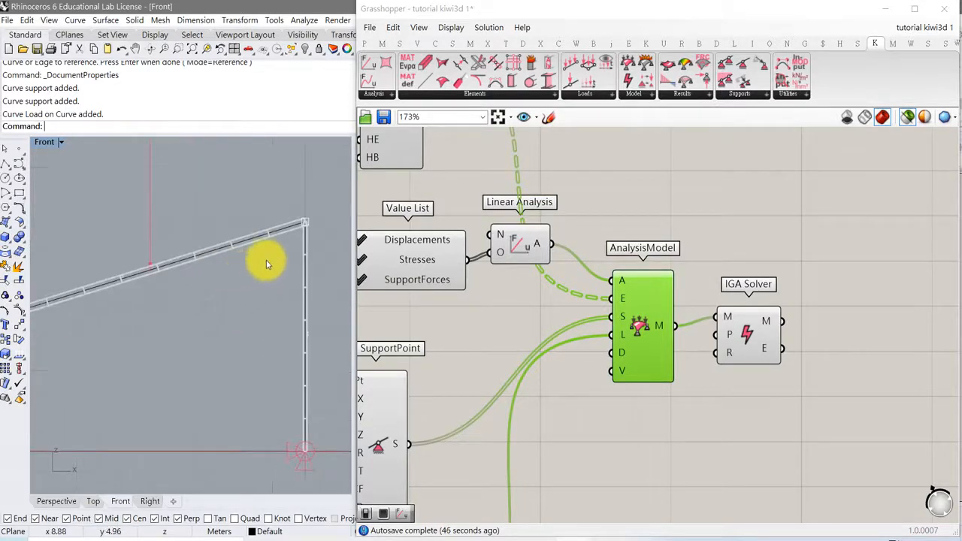
scroll(278, 255, "up", 2)
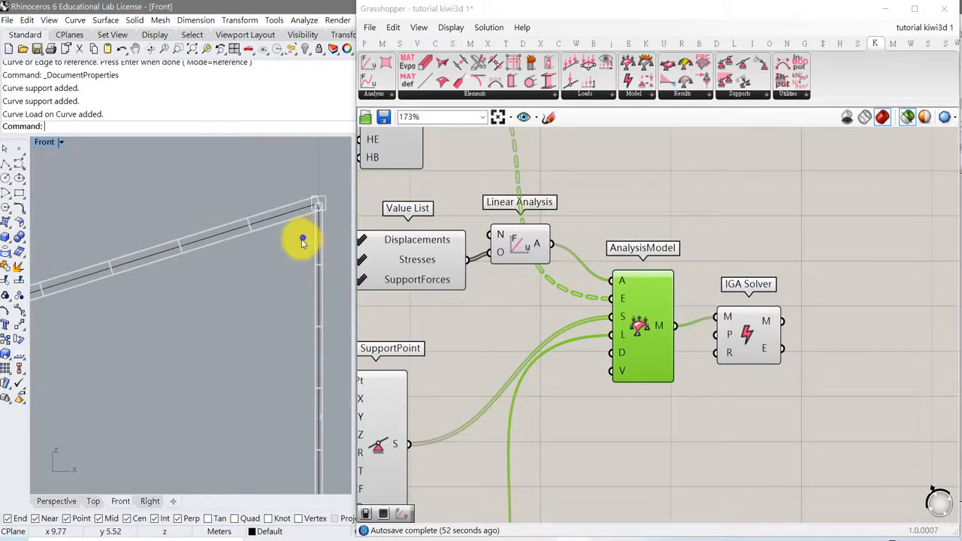
right_click_drag(302, 241, 252, 267)
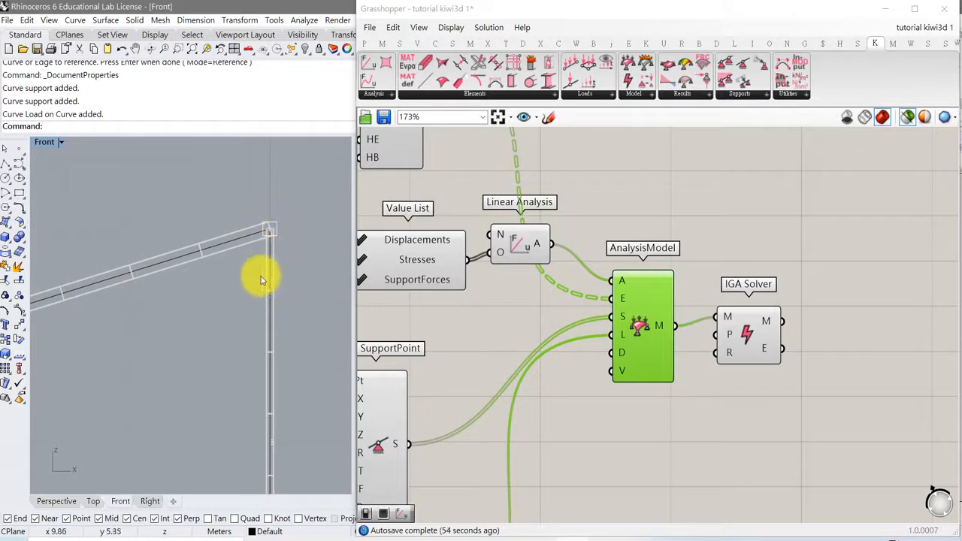
scroll(179, 358, "down", 4)
right_click_drag(120, 365, 236, 338)
right_click_drag(143, 368, 312, 319)
right_click_drag(167, 362, 181, 328)
scroll(150, 323, "up", 4)
scroll(136, 319, "down", 4)
scroll(199, 328, "down", 6)
right_click_drag(254, 336, 173, 361)
- Examine the full length of the point load arrow acting on the sloped beam
right_click_drag(233, 239, 235, 282)
scroll(237, 277, "down", 6)
scroll(249, 253, "down", 4)
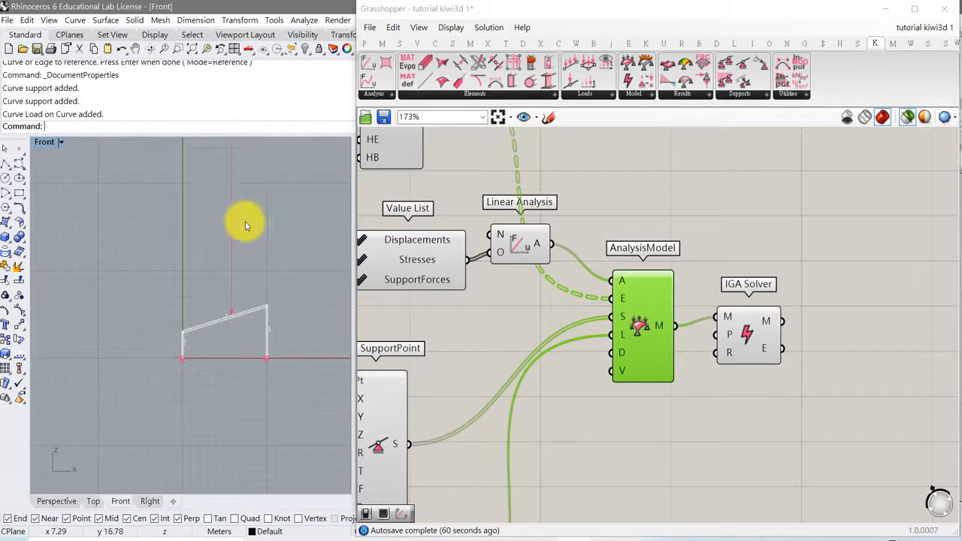
scroll(238, 290, "up", 8)
scroll(228, 331, "up", 4)
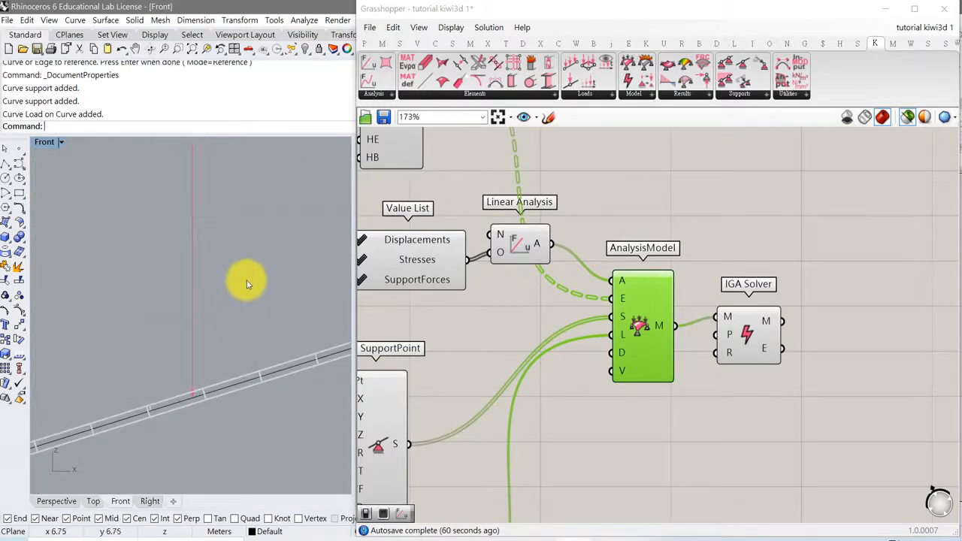
scroll(246, 280, "down", 5)
right_click_drag(255, 251, 234, 293)
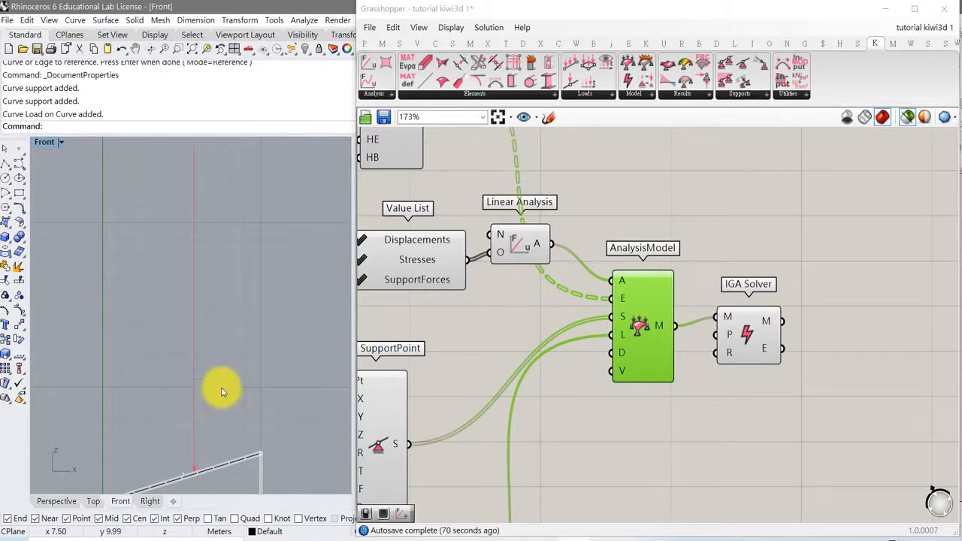
right_click_drag(222, 399, 236, 353)
- Compare the Point Load component's position, load type and value inputs with the load arrow on the frame
right_click_drag(449, 425, 666, 393)
right_click_drag(541, 450, 668, 439)
right_click_drag(573, 423, 773, 404)
right_click_drag(646, 435, 644, 336)
right_click_drag(725, 389, 634, 316)
right_click_drag(678, 386, 646, 358)
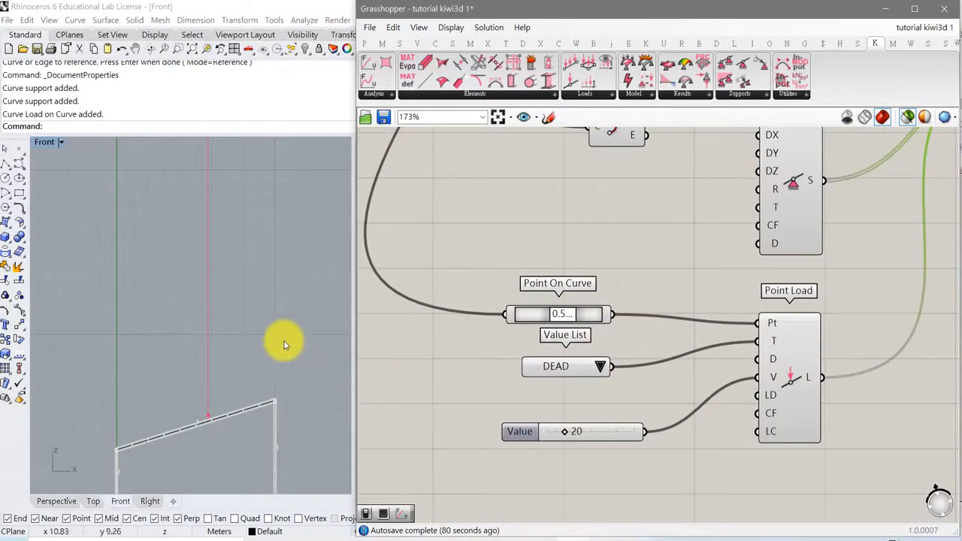
right_click_drag(274, 329, 263, 391)
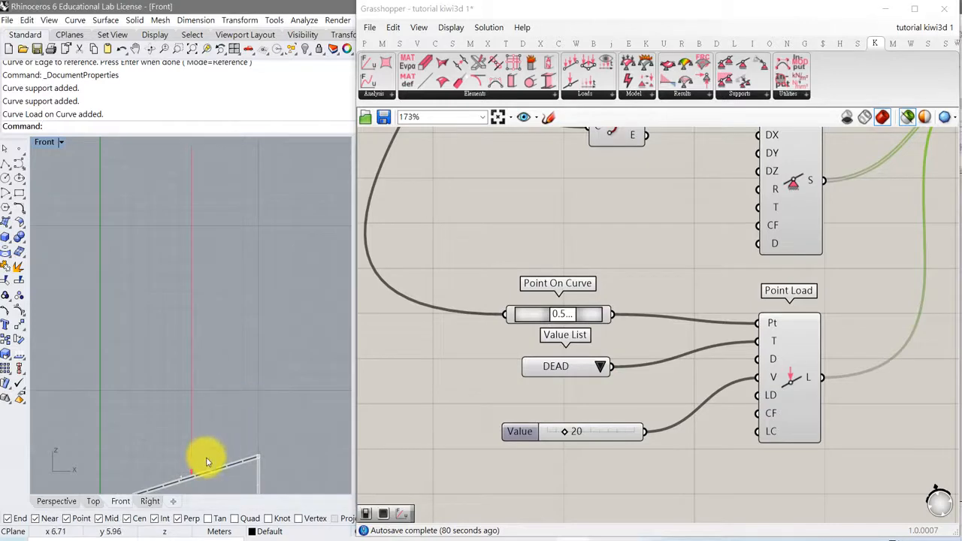
scroll(232, 383, "down", 4)
right_click_drag(232, 383, 228, 322)
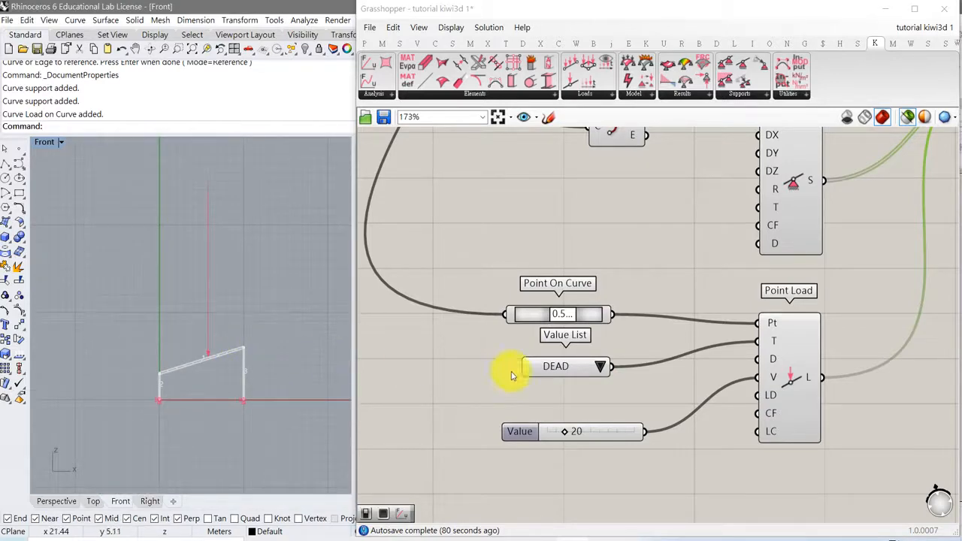
- Add a DeformedModel component beside the IGA Solver, connect the solver's model output to it, and inspect the deflected beam
right_click_drag(682, 396, 570, 388)
right_click_drag(760, 383, 651, 408)
mouse_move(837, 261)
right_mouse_down()
mouse_move(653, 350)
mouse_move(652, 361)
right_mouse_up()
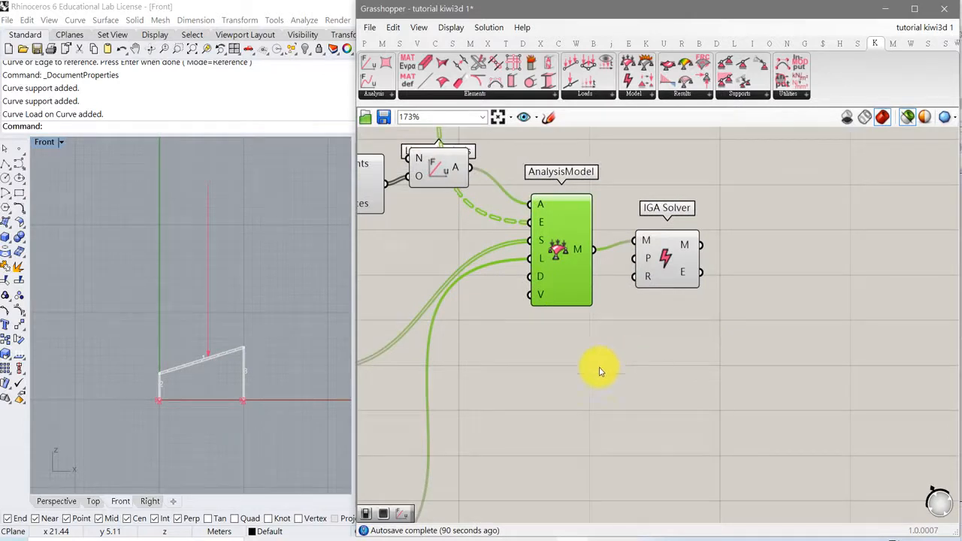
scroll(235, 368, "up", 3)
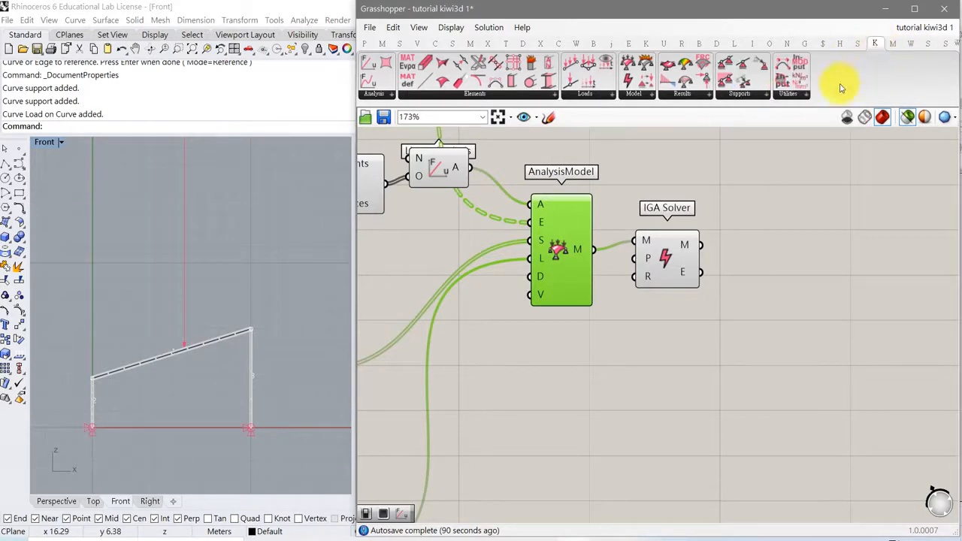
left_click(682, 95)
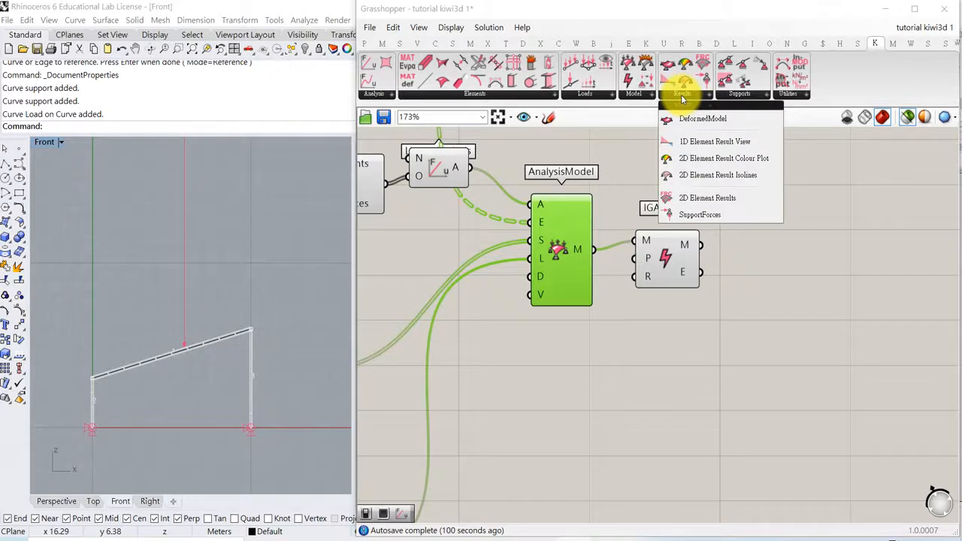
left_click_drag(689, 129, 780, 290)
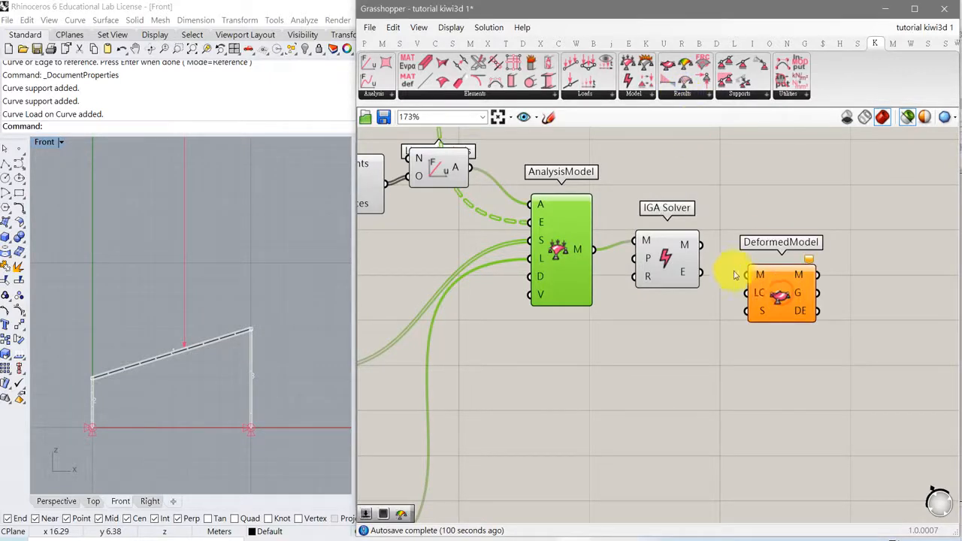
left_click_drag(721, 261, 779, 310)
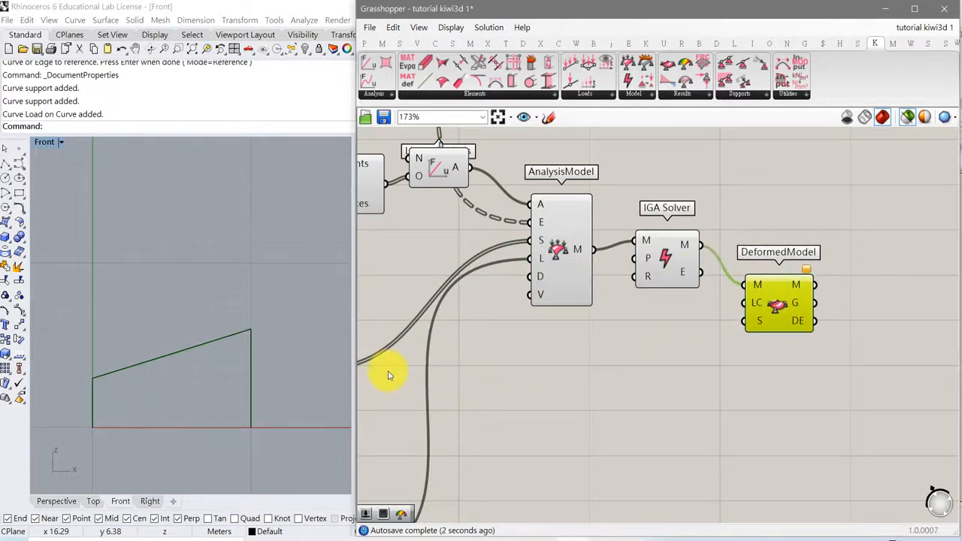
scroll(172, 363, "up", 5)
scroll(172, 344, "up", 5)
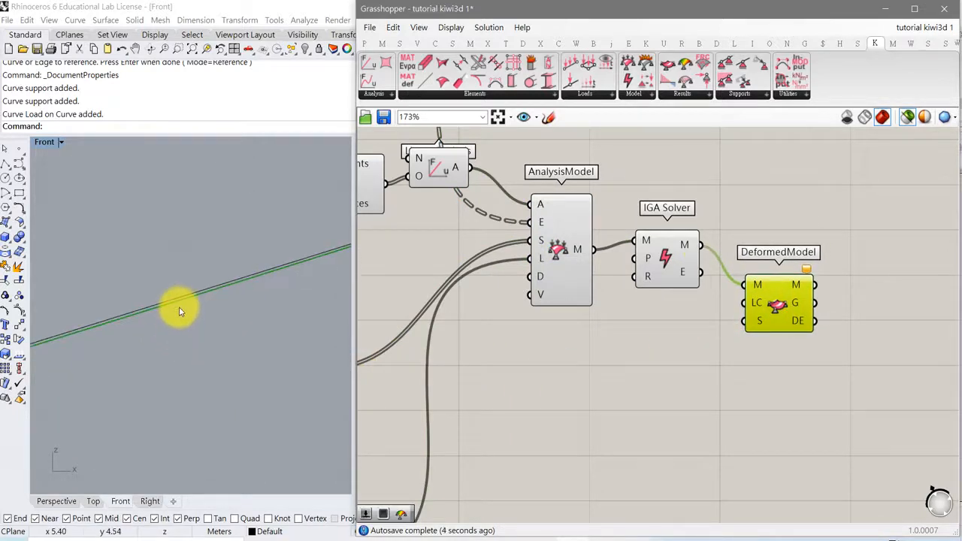
scroll(180, 304, "down", 10)
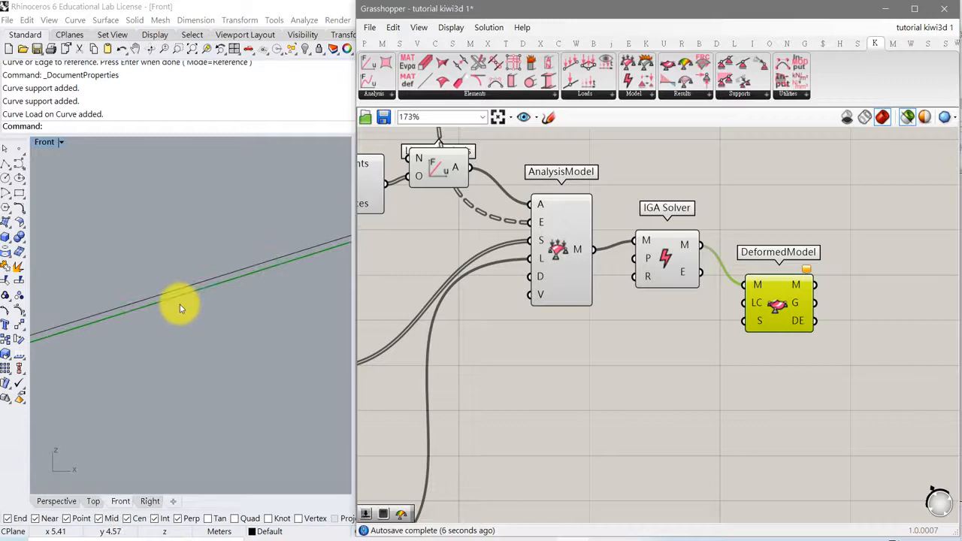
scroll(180, 321, "down", 2)
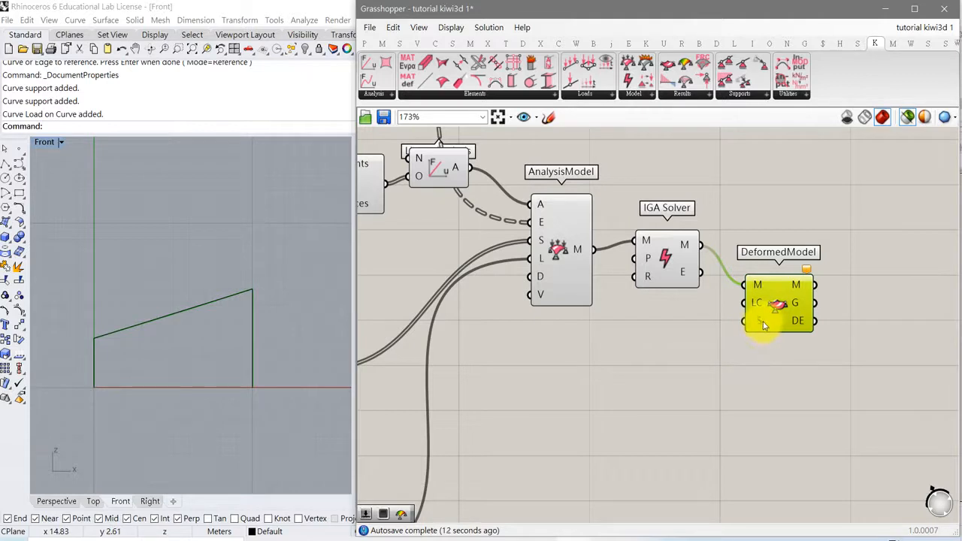
- Add a number slider as the DeformedModel's scale factor and set it to 28
mouse_move(762, 324)
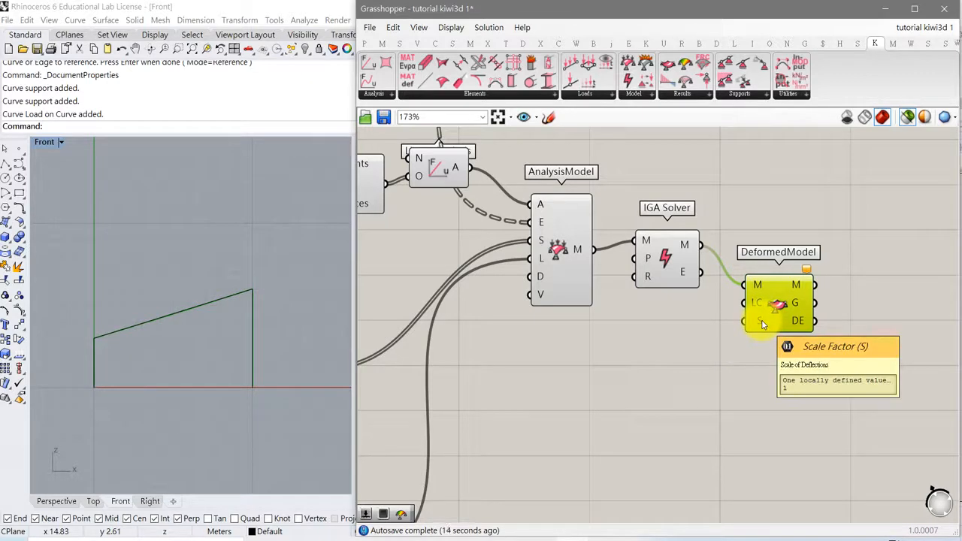
double_click(633, 362)
type("20")
key("Return")
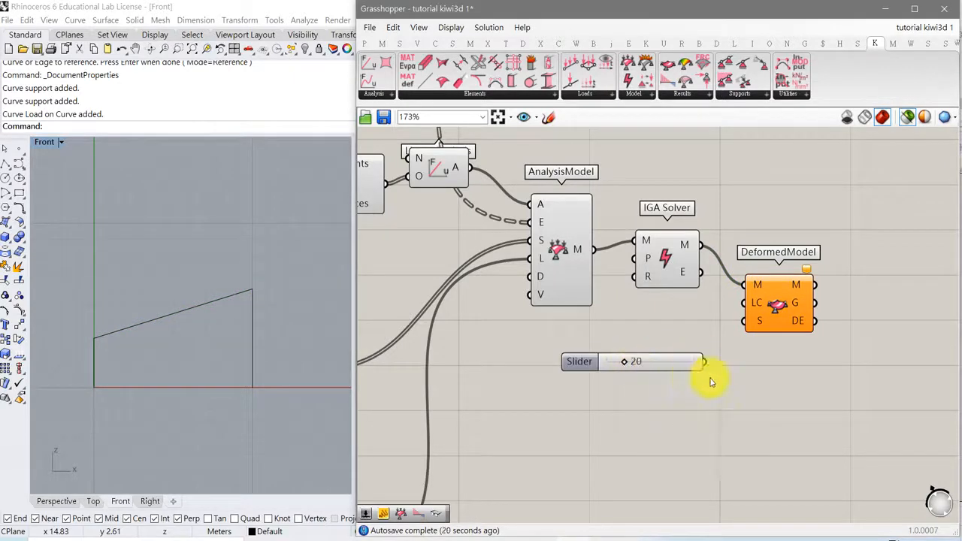
left_click_drag(707, 363, 744, 321)
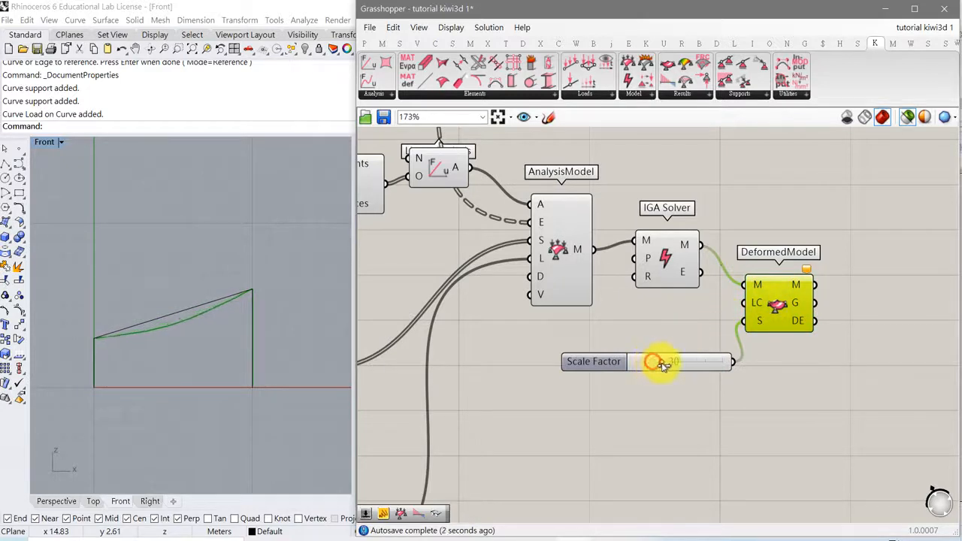
mouse_move(671, 365)
left_mouse_down()
mouse_move(656, 363)
mouse_move(666, 366)
left_mouse_up()
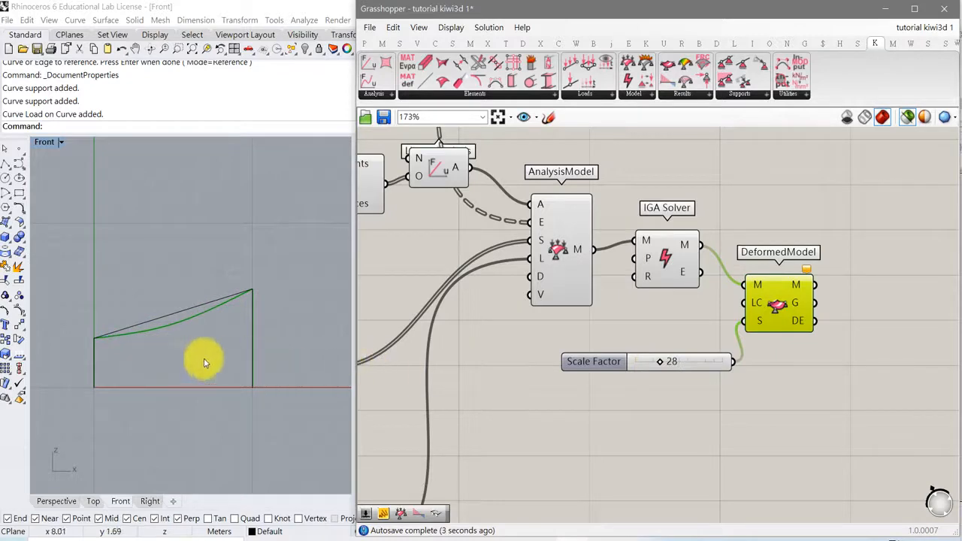
scroll(173, 331, "up", 1)
scroll(174, 330, "up", 1)
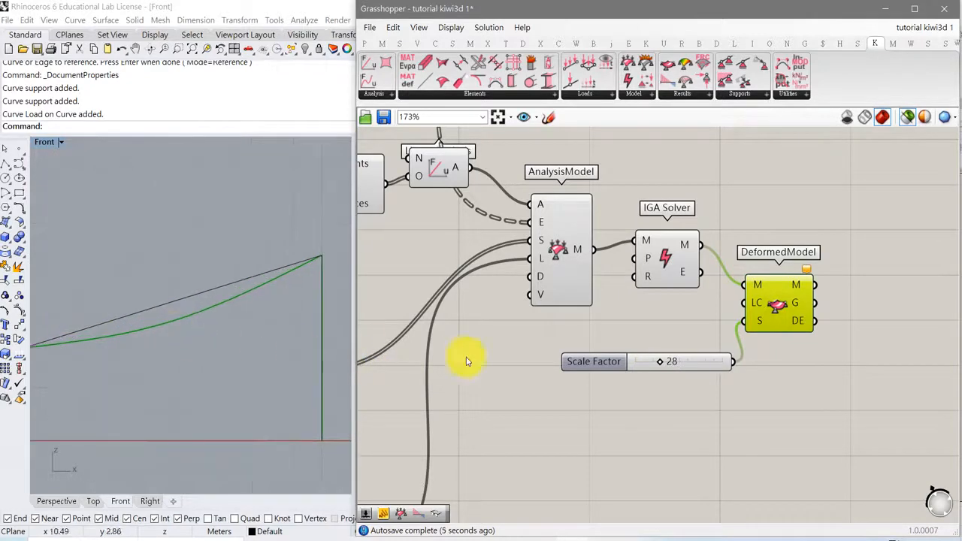
- Slightly adjust the Point On Curve parameter that positions the point load on the sloped beam
right_click_drag(493, 360, 598, 363)
right_click_drag(534, 367, 599, 337)
right_click_drag(578, 346, 693, 318)
right_click_drag(654, 321, 658, 319)
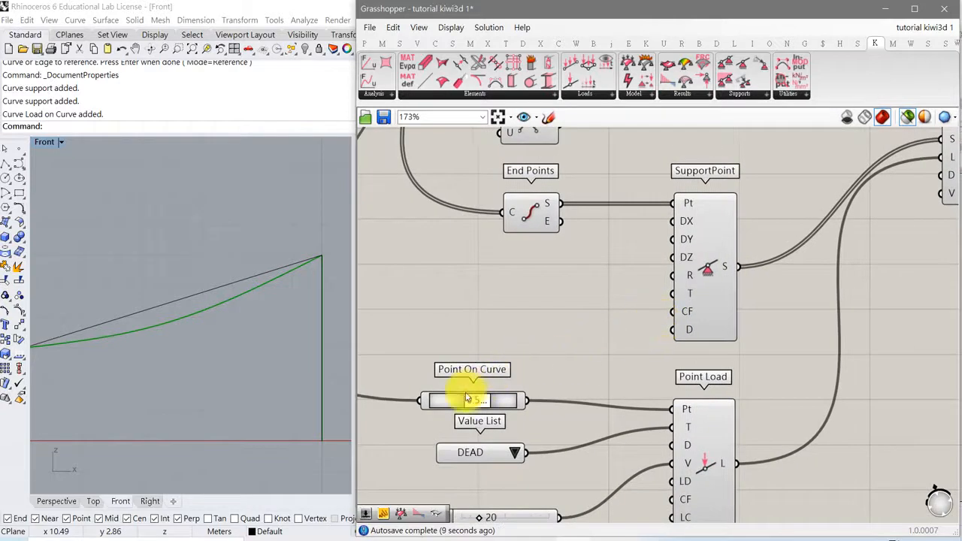
mouse_move(474, 400)
left_mouse_down()
mouse_move(490, 406)
mouse_move(461, 408)
left_mouse_up()
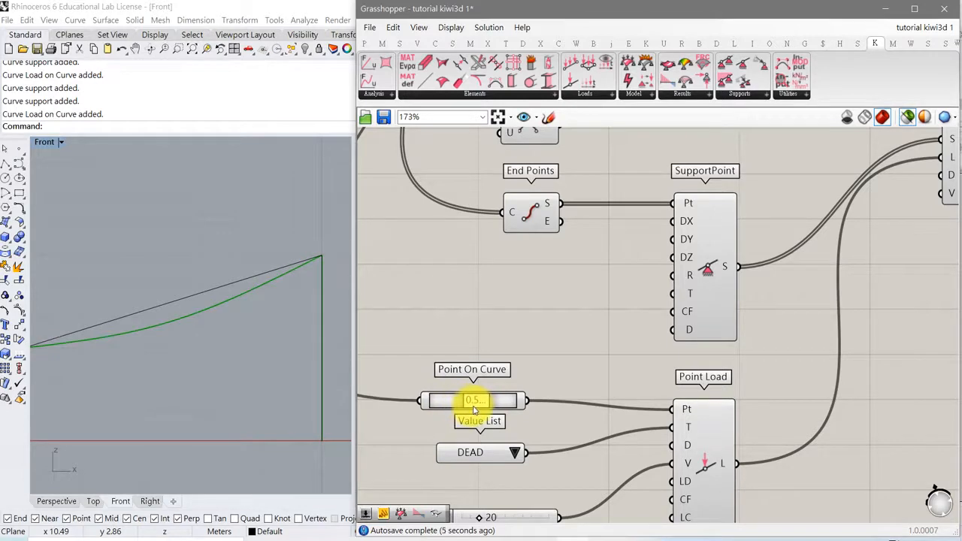
- Add a Button component below the analysis model and connect it to the IGA Solver's Run input
right_click_drag(754, 320, 647, 338)
right_click_drag(713, 324, 616, 350)
left_click_drag(798, 225, 800, 261)
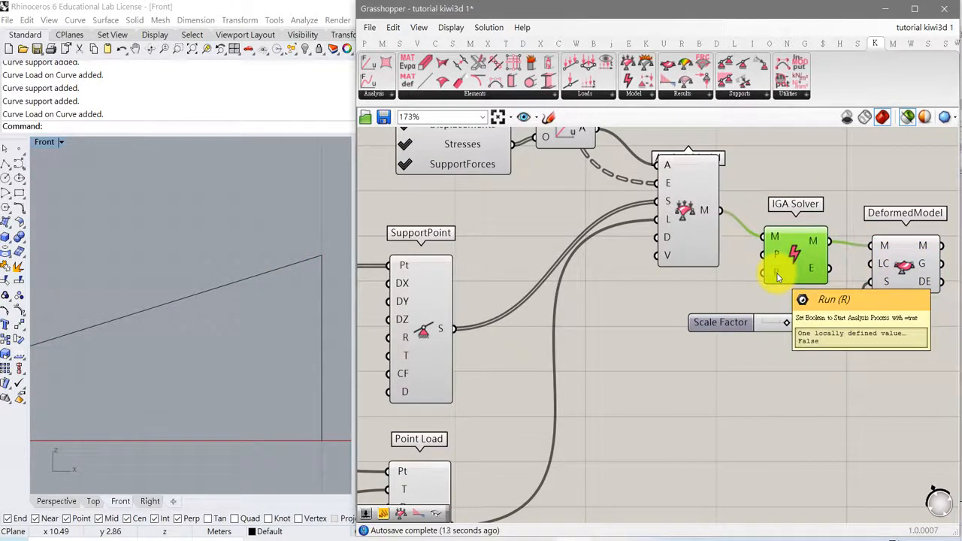
left_click(364, 43)
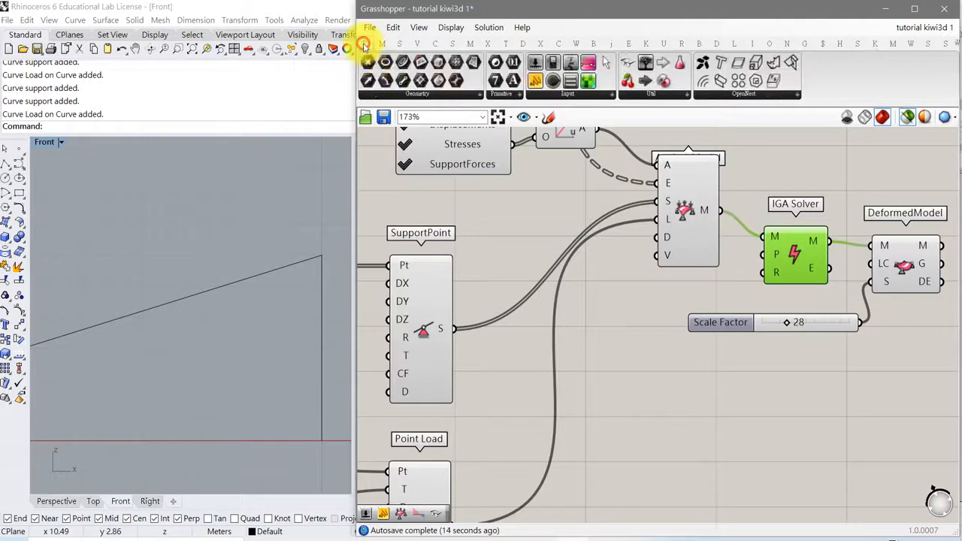
left_click(574, 96)
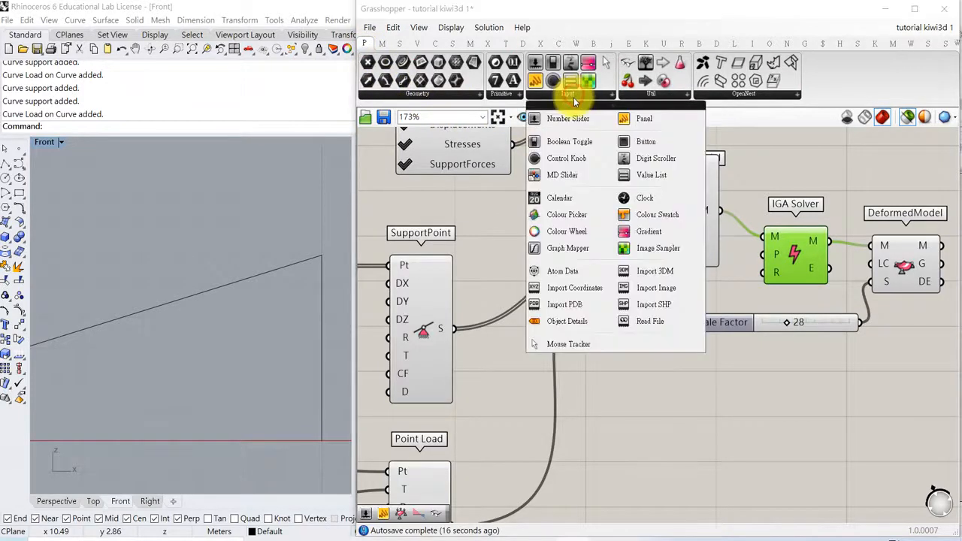
left_click(631, 140)
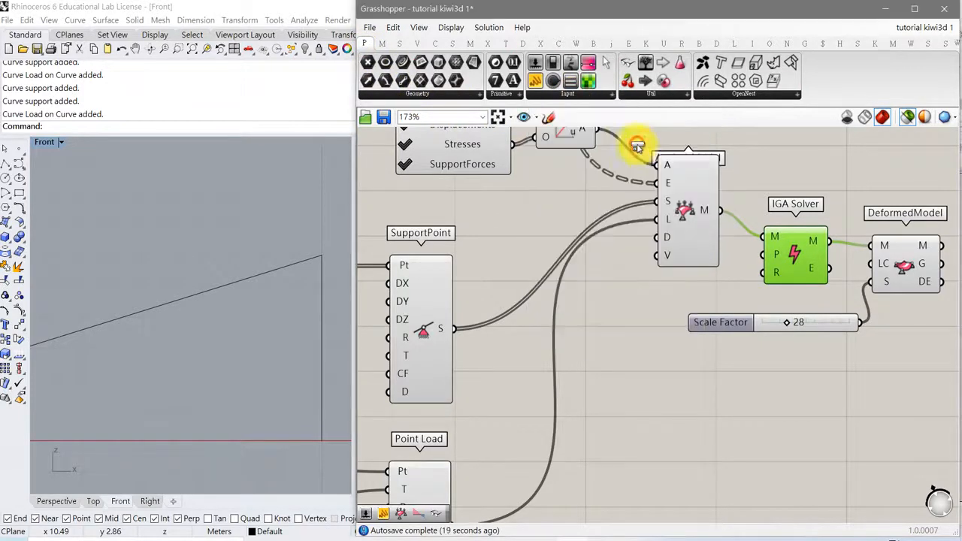
left_click(696, 295)
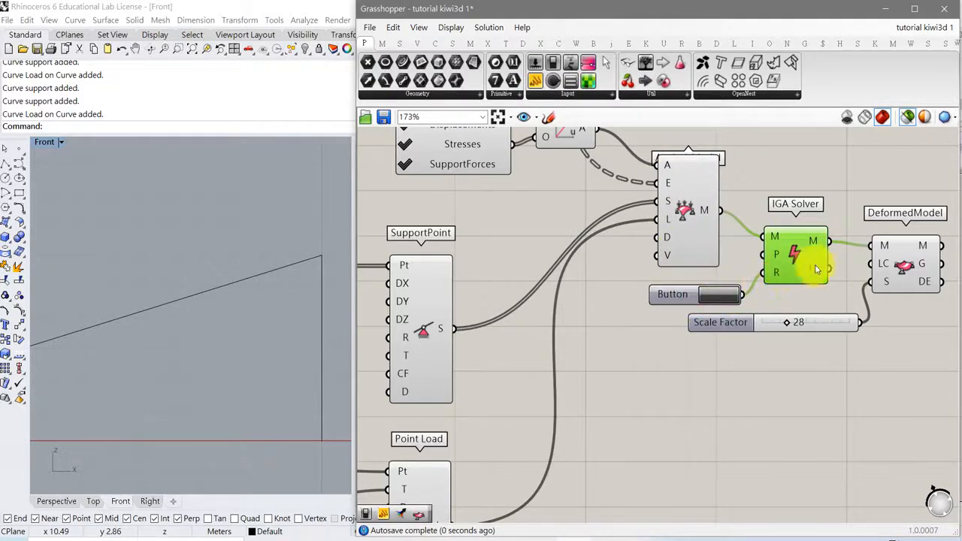
- Select the DeformedModel and run the analysis with the new button to update the deformed frame
left_click(899, 262)
left_click(735, 298)
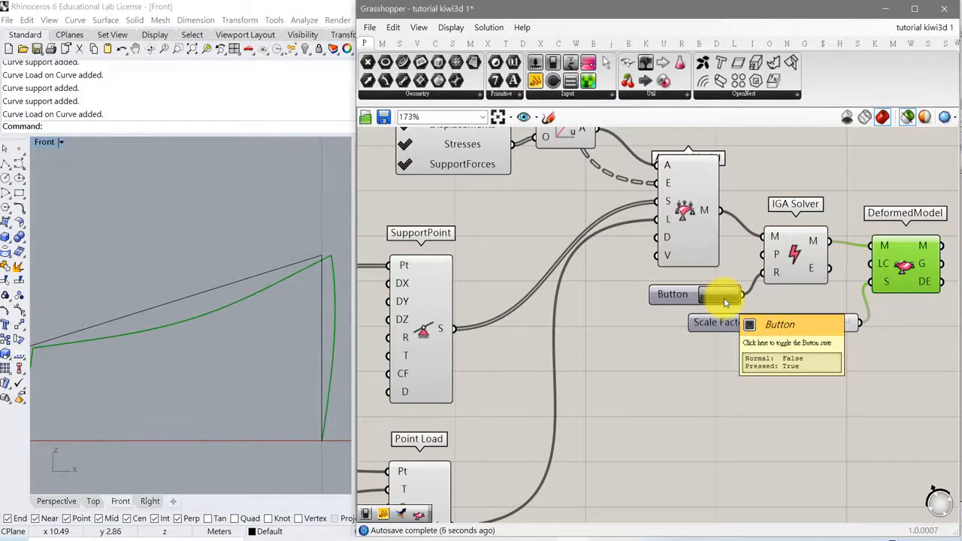
right_click_drag(232, 366, 220, 321)
scroll(240, 321, "down", 2)
- Shift the Point On Curve parameter that positions the point load towards the curve's start and rerun the IGA Solver
right_click_drag(485, 398, 630, 345)
right_click_drag(556, 339, 647, 305)
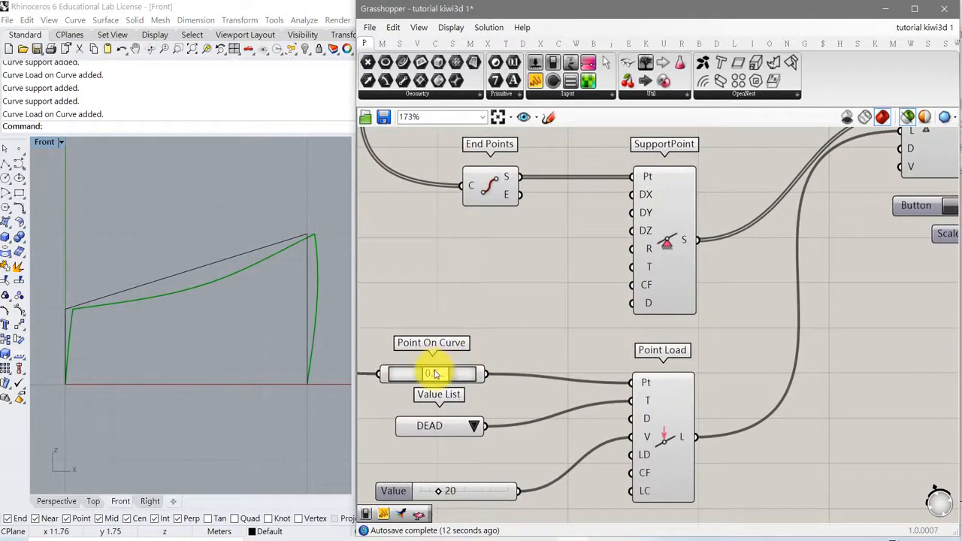
left_click_drag(433, 374, 410, 373)
right_click_drag(781, 326, 575, 348)
right_click_drag(661, 320, 553, 395)
left_click(655, 305)
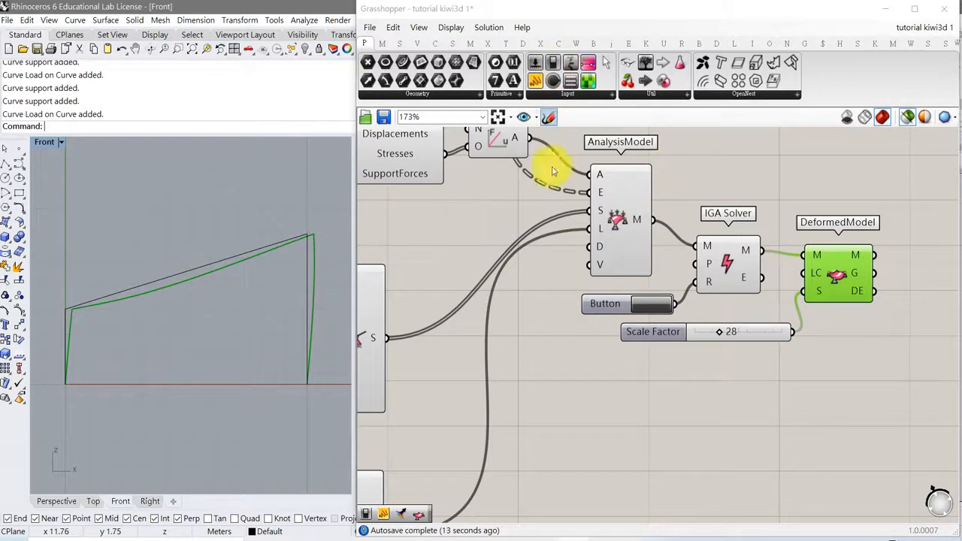
- Add a Boolean Toggle set to True directly beneath the Button, moving the Scale Factor slider down to make room
right_click_drag(502, 353, 677, 332)
right_click_drag(573, 404, 709, 366)
right_click_drag(514, 381, 539, 364)
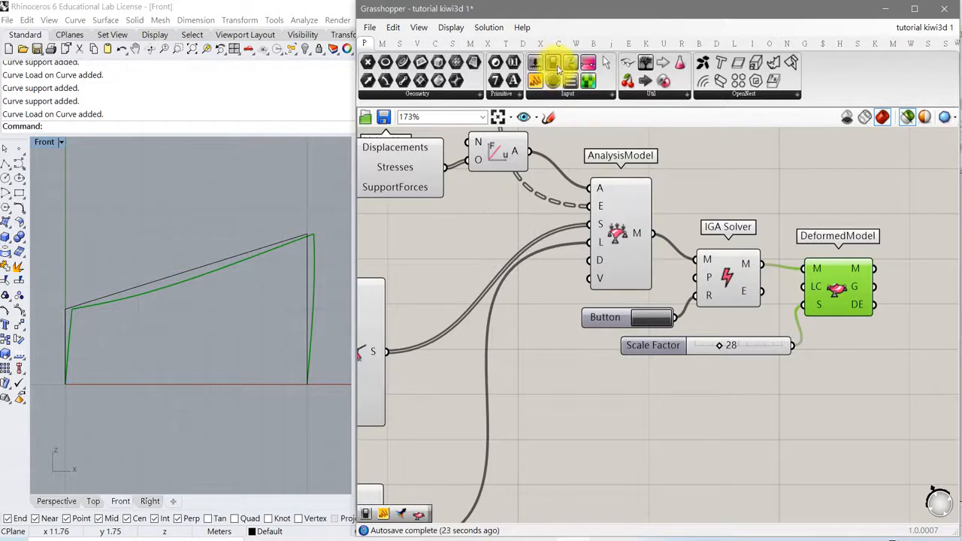
left_click_drag(553, 63, 626, 396)
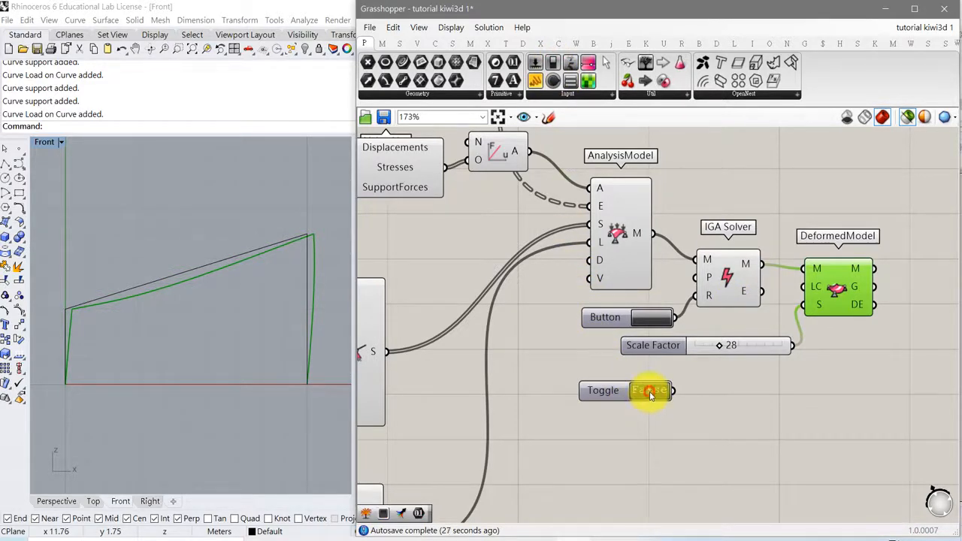
left_click_drag(611, 390, 587, 388)
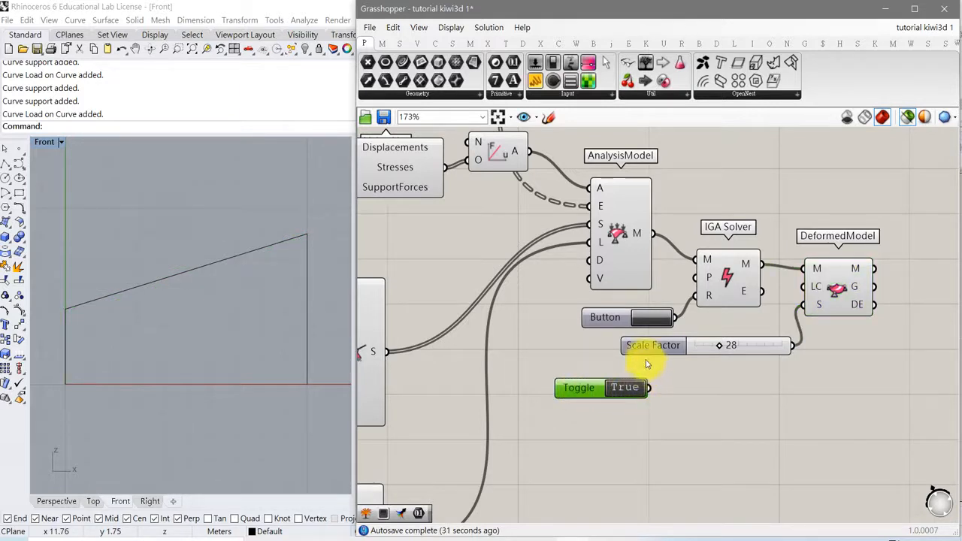
left_click_drag(648, 350, 644, 441)
left_click_drag(586, 394, 611, 358)
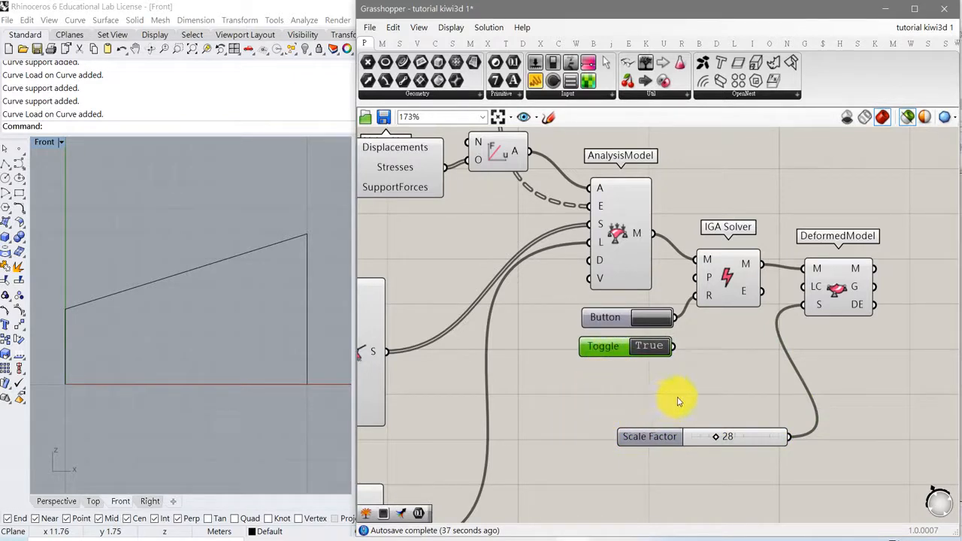
- Add a 1D Element Result View component beside the DeformedModel and feed its M input from the DeformedModel's M output
right_click_drag(746, 380, 574, 374)
right_click_drag(688, 367, 647, 372)
left_click_drag(624, 299, 629, 294)
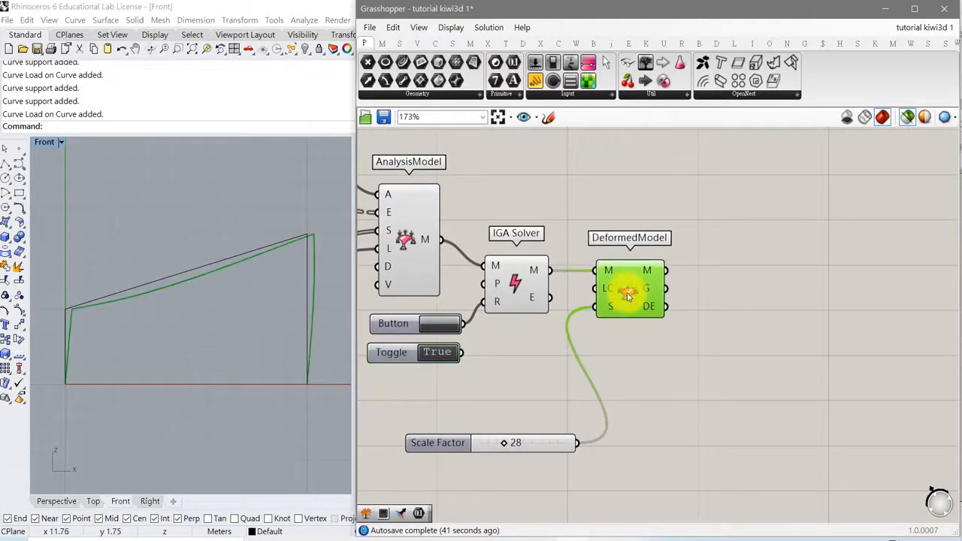
left_click(874, 45)
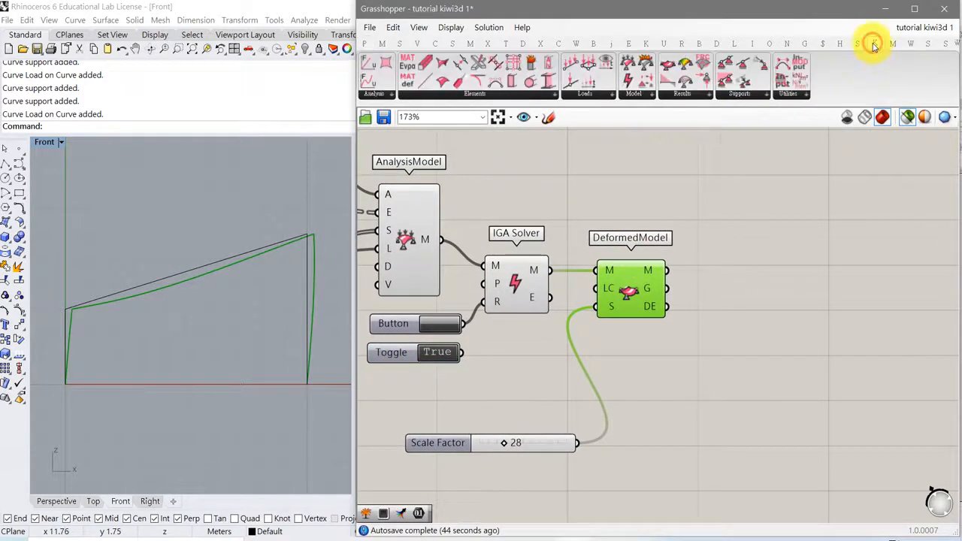
left_click(685, 95)
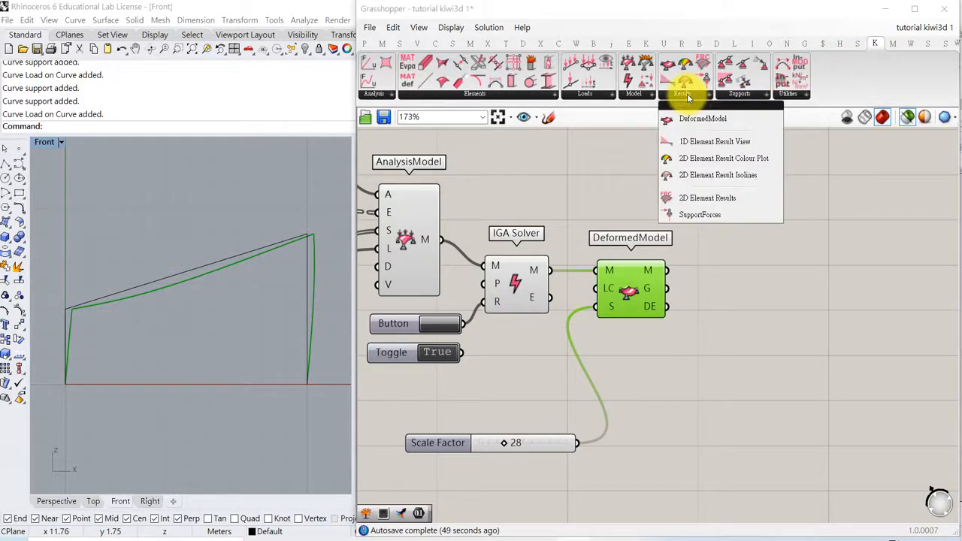
left_click(705, 143)
left_click(754, 308)
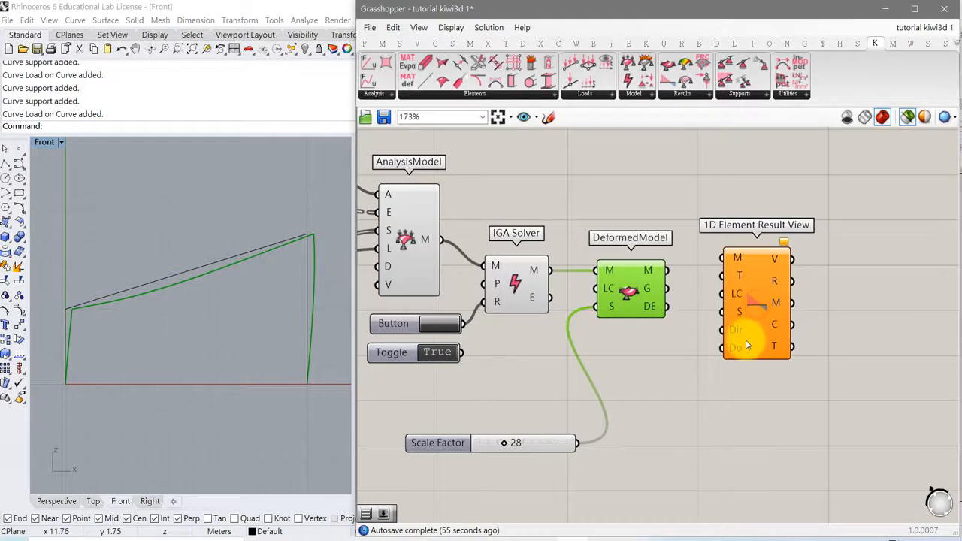
left_click_drag(753, 338, 755, 364)
right_click_drag(687, 354, 639, 320)
left_click_drag(712, 324, 713, 337)
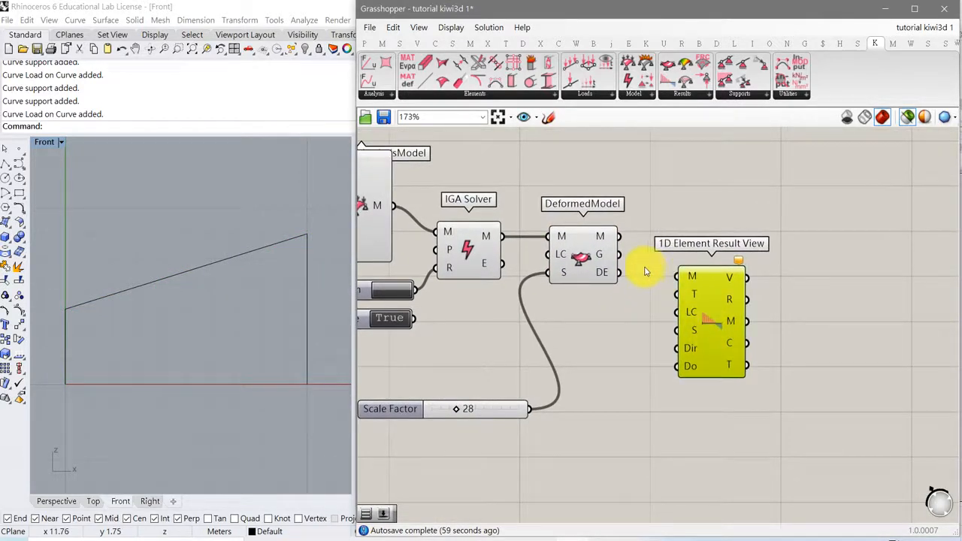
left_click_drag(619, 237, 677, 276)
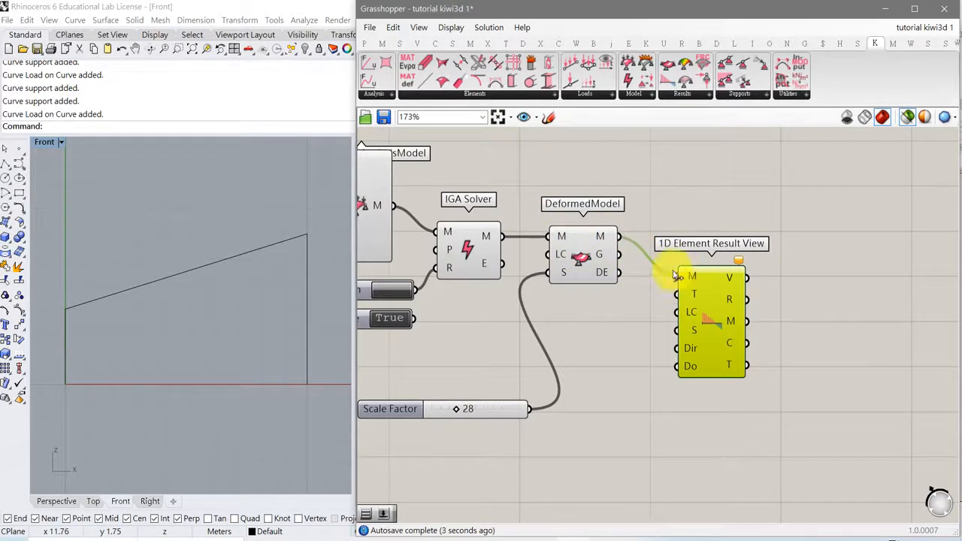
- Add a Value List for the 1D Element Result View's T input and select the result view to preview the N diagram
left_click(365, 44)
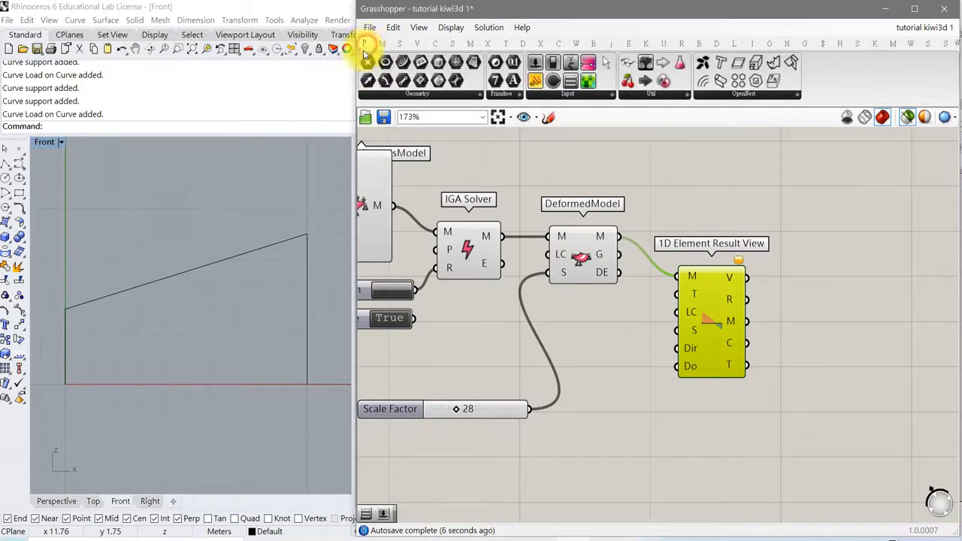
left_click(580, 97)
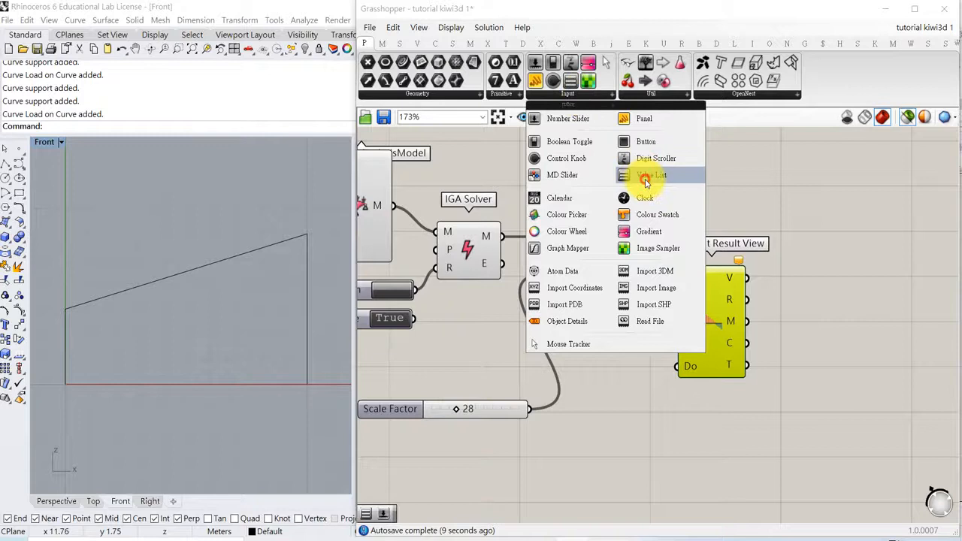
left_click(686, 176)
left_click(628, 328)
left_click_drag(644, 318, 579, 323)
left_click(706, 318)
left_click(688, 318)
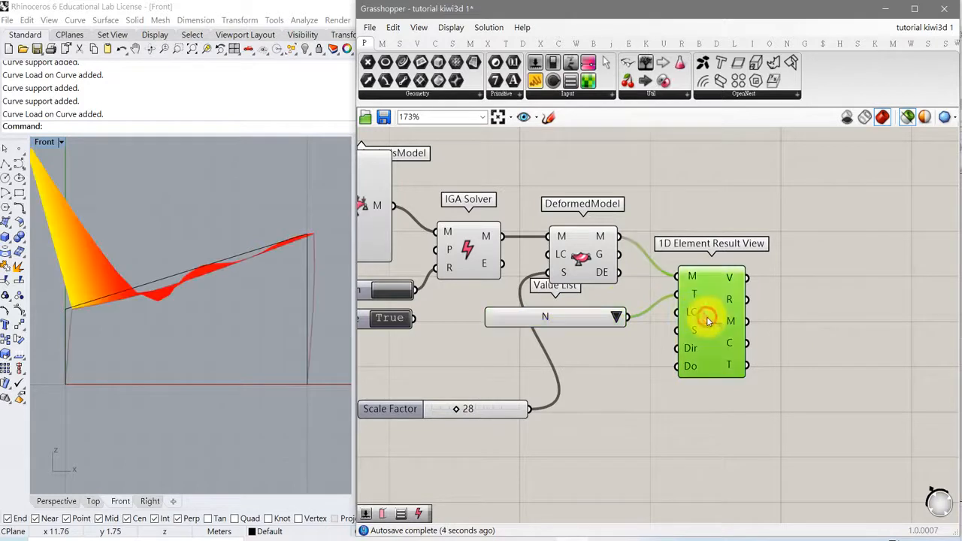
- Switch off the selected-only preview so that all components are drawn in the Rhino viewport
scroll(239, 300, "down", 6)
scroll(239, 303, "up", 4)
right_click_drag(226, 299, 222, 311)
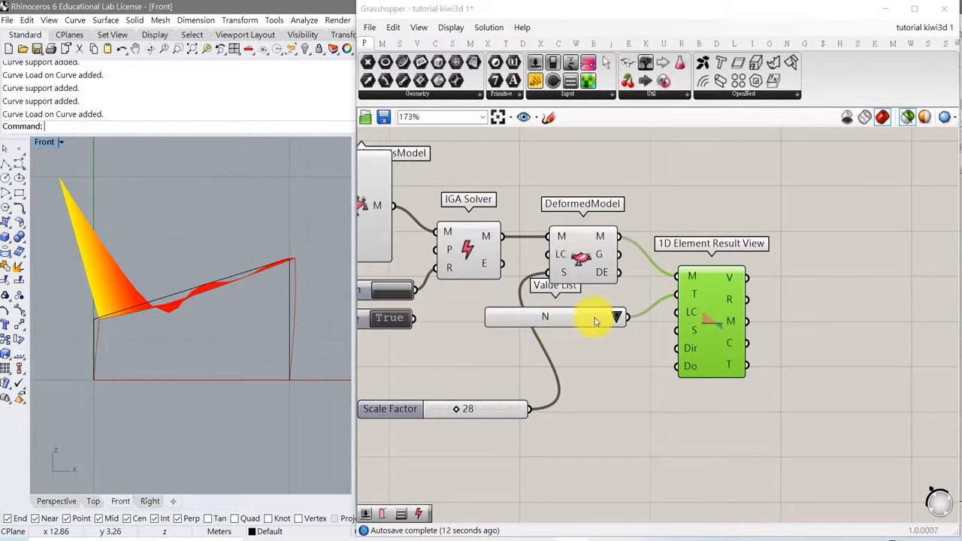
left_click(907, 116)
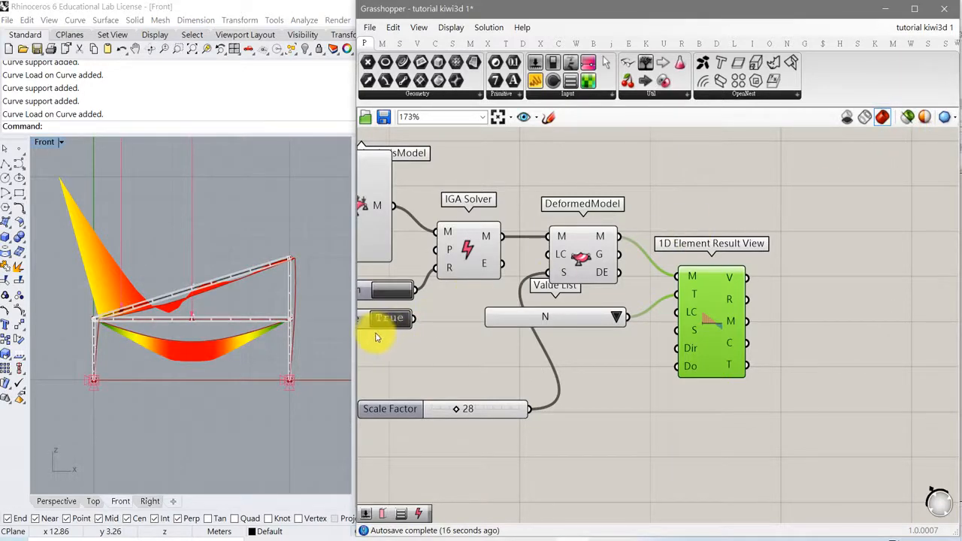
- Turn off the preview of the entire older grouped definition above the current one
scroll(699, 308, "down", 5)
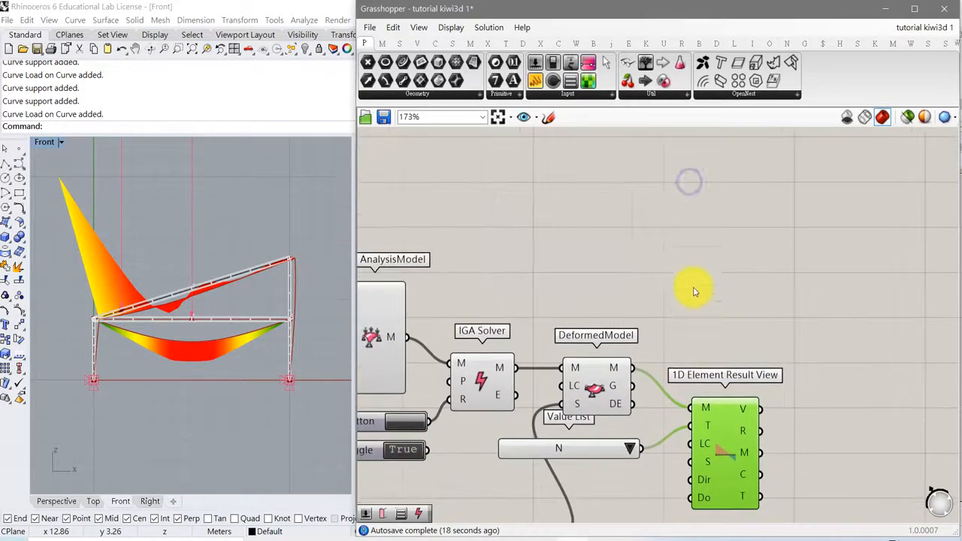
scroll(676, 262, "down", 8)
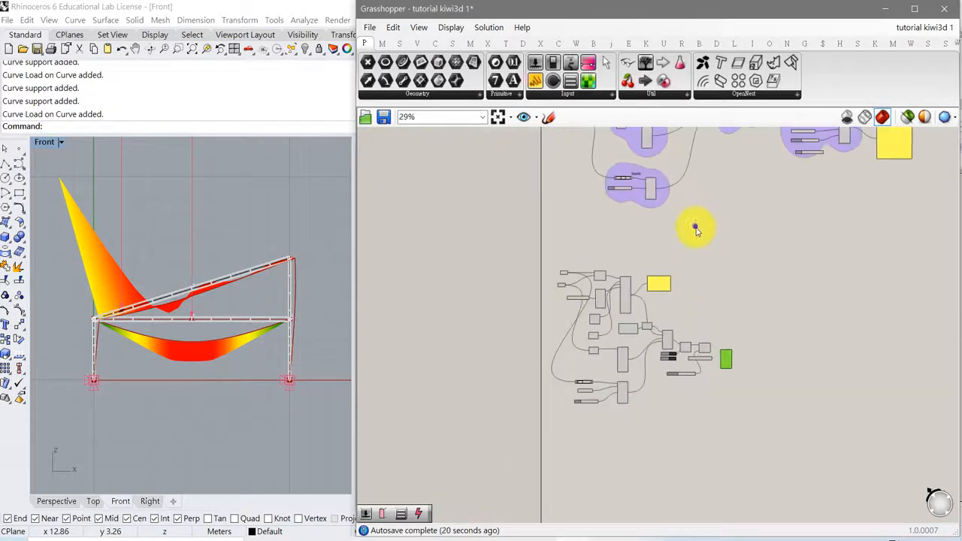
mouse_move(449, 147)
left_mouse_down()
mouse_move(642, 266)
mouse_move(920, 380)
left_mouse_up()
right_click(749, 319)
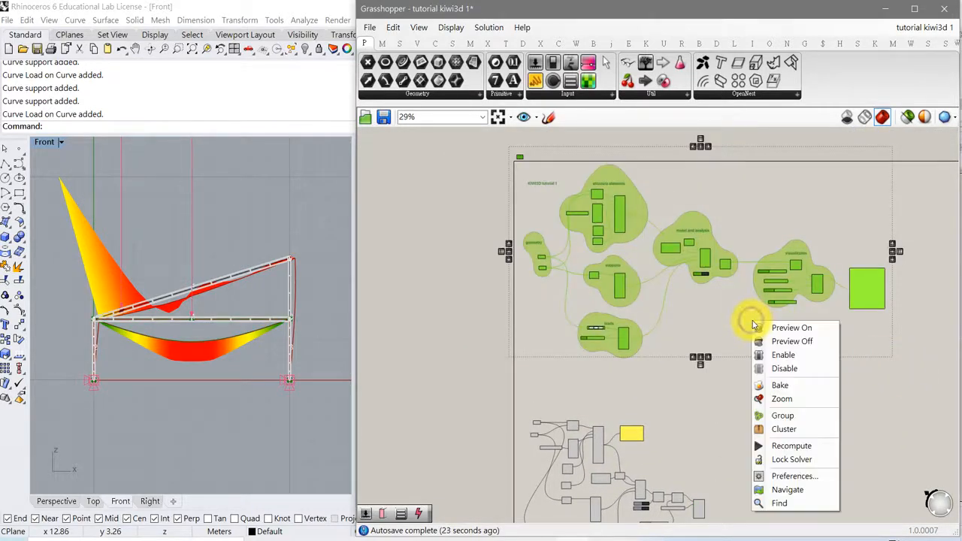
left_click(785, 340)
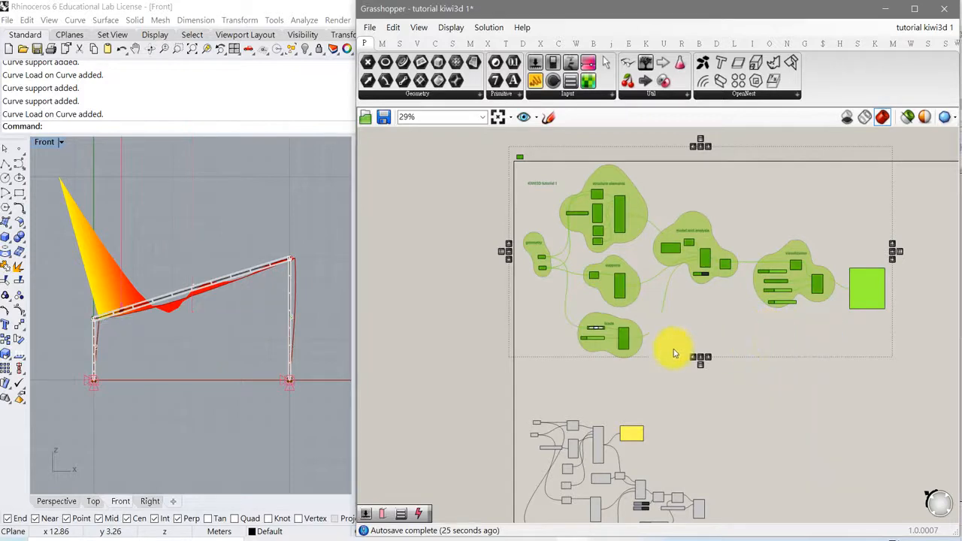
right_click_drag(674, 380, 630, 297)
scroll(584, 332, "up", 5)
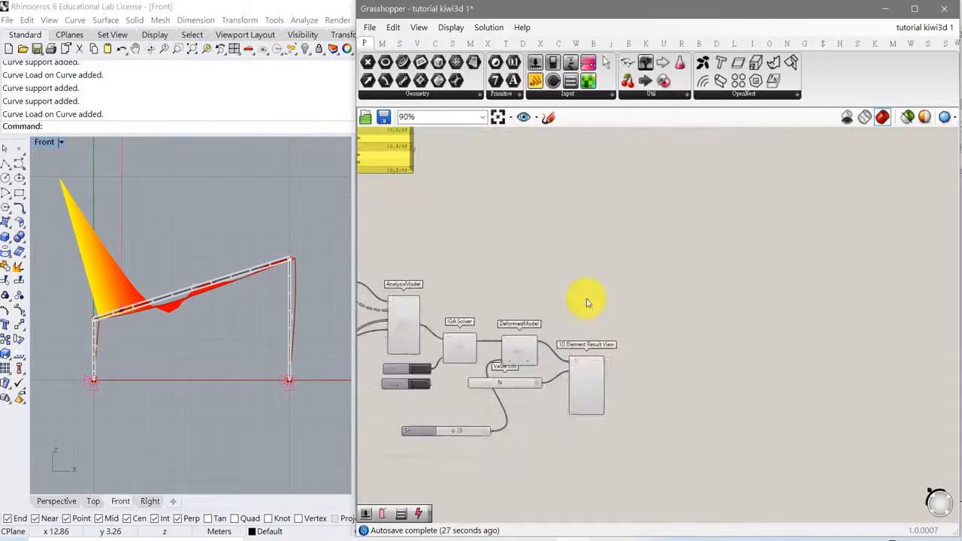
- Set the result type of the 1D Element Result View to M1 and fit the diagram in the Front view
right_click_drag(224, 322, 215, 317)
scroll(215, 316, "up", 4)
scroll(215, 316, "down", 4)
scroll(214, 319, "up", 2)
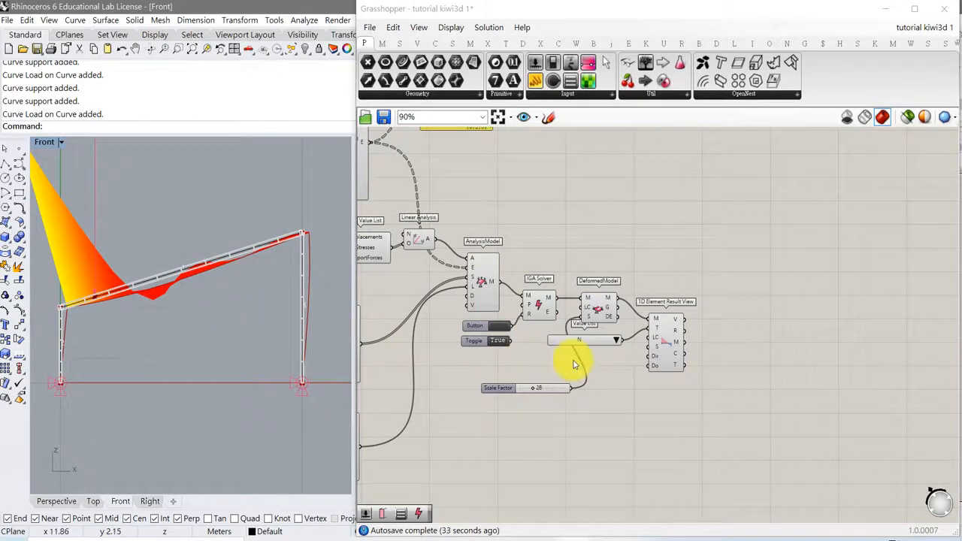
scroll(601, 369, "up", 2)
right_click_drag(601, 368, 709, 375)
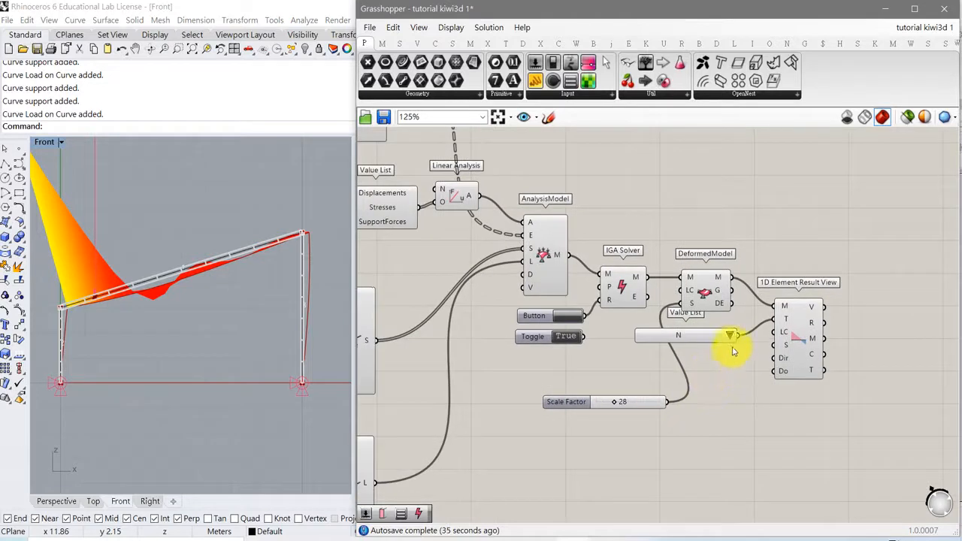
left_click(730, 336)
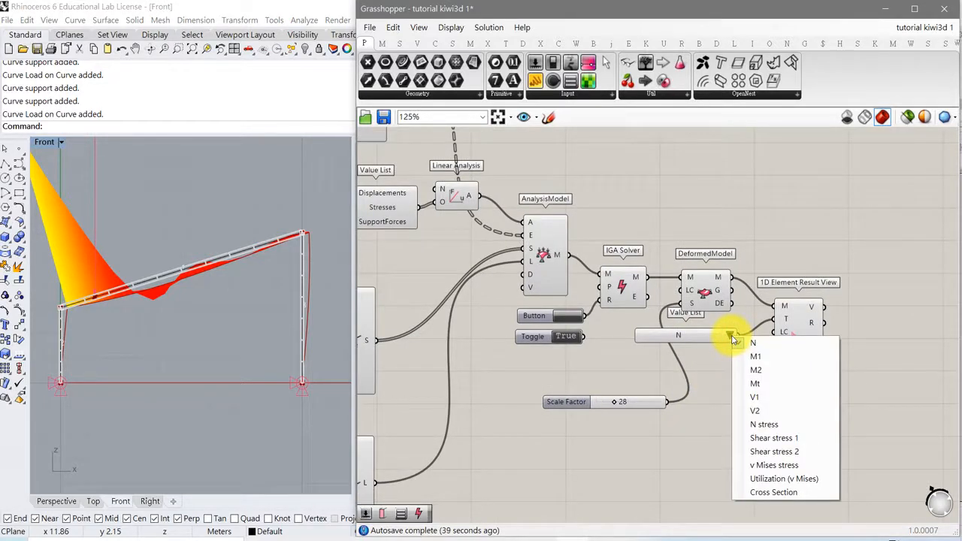
left_click(748, 359)
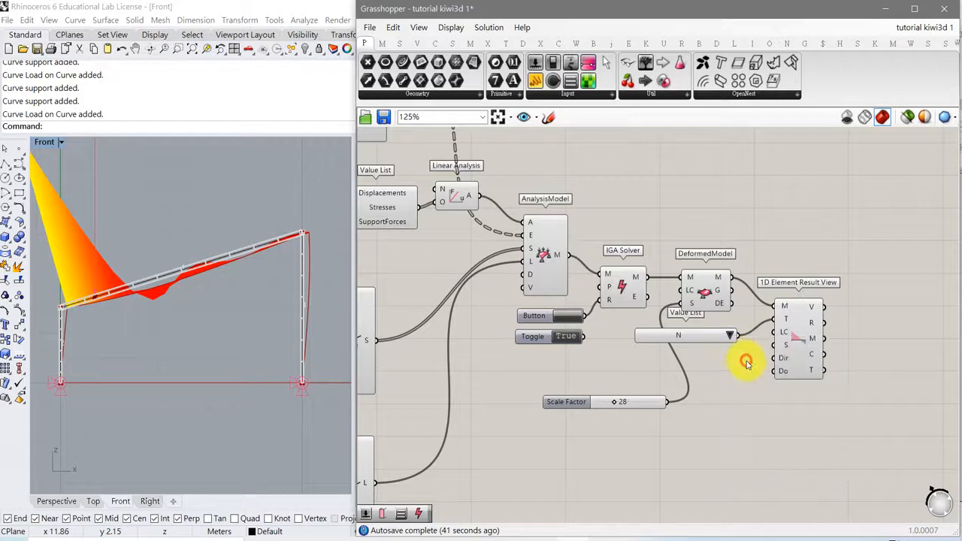
scroll(131, 354, "down", 5)
scroll(134, 352, "up", 3)
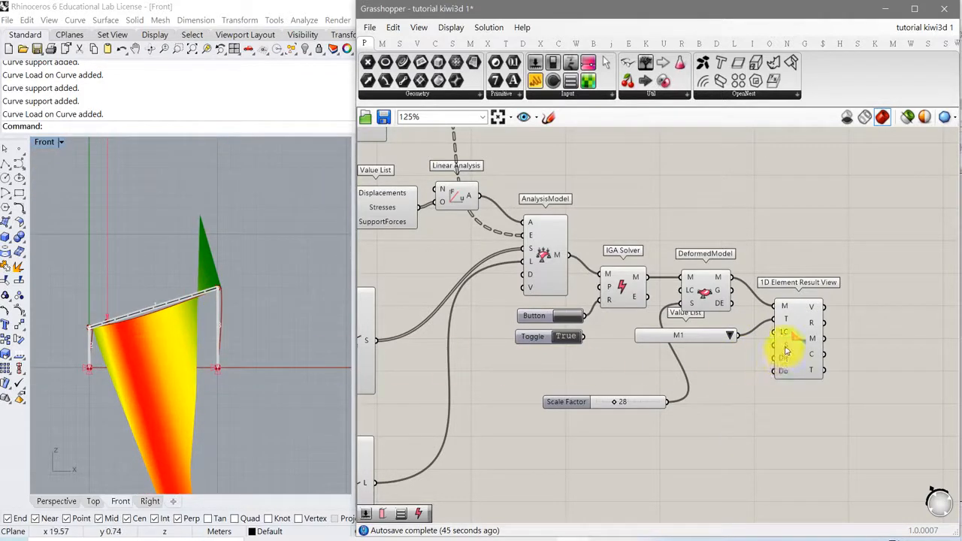
- Add a decimal number slider as the 1D Element Result View's scale factor and set it to 0.10
mouse_move(787, 351)
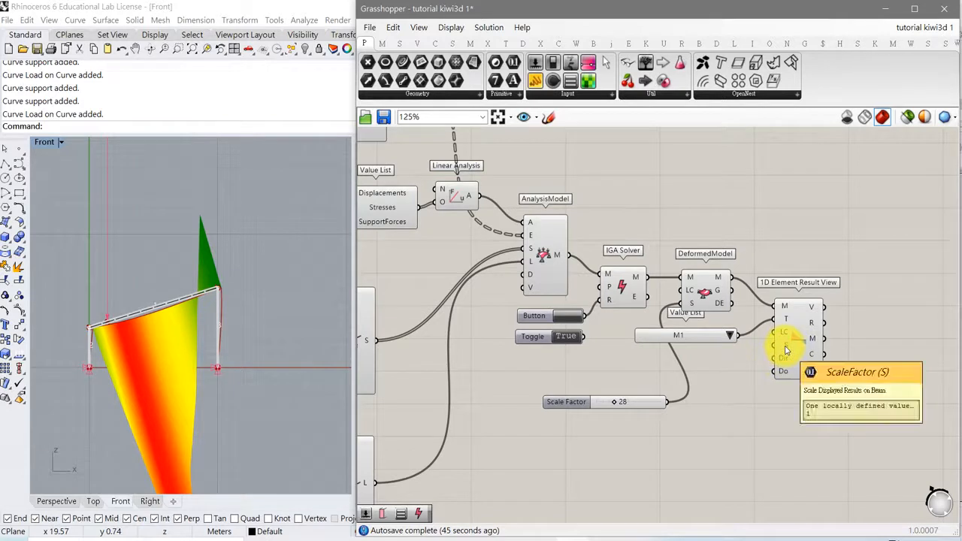
double_click(650, 458)
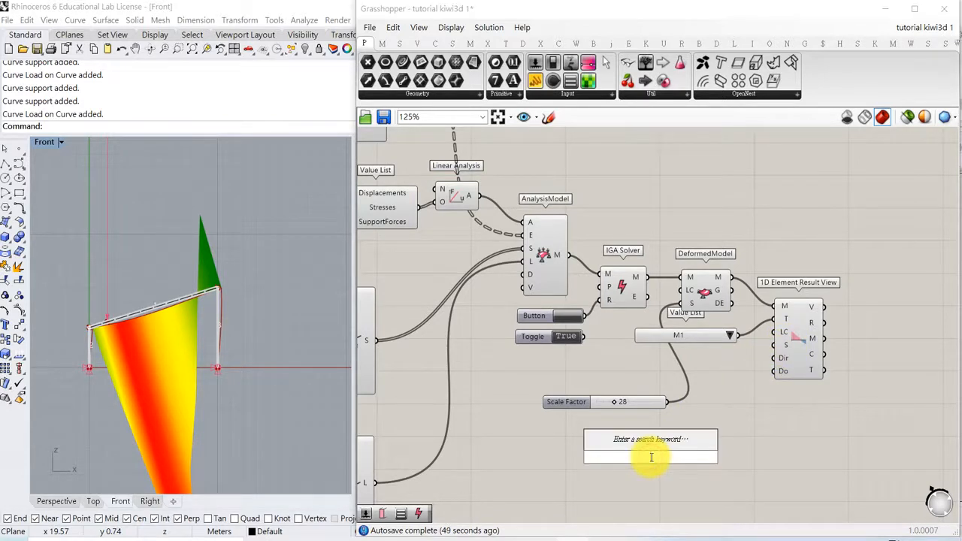
type("0.05")
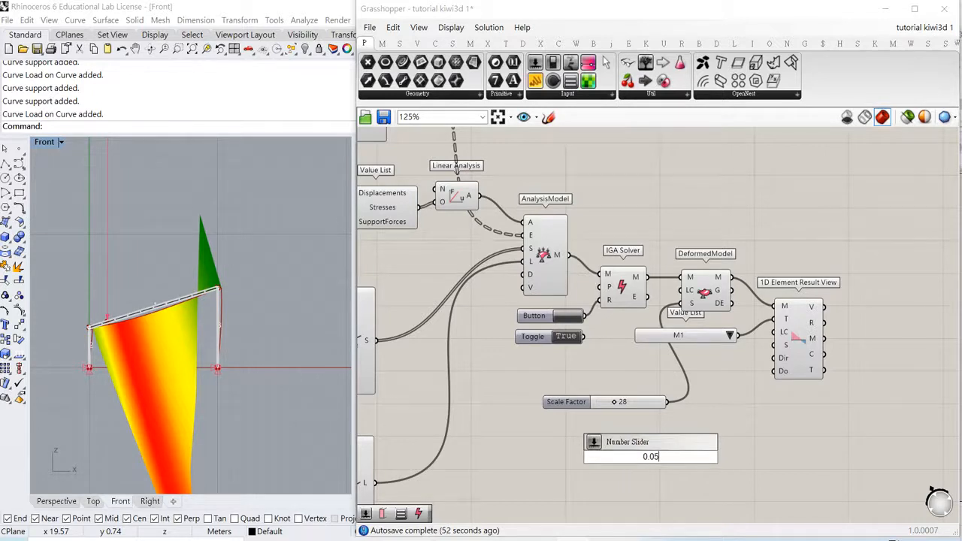
key("Return")
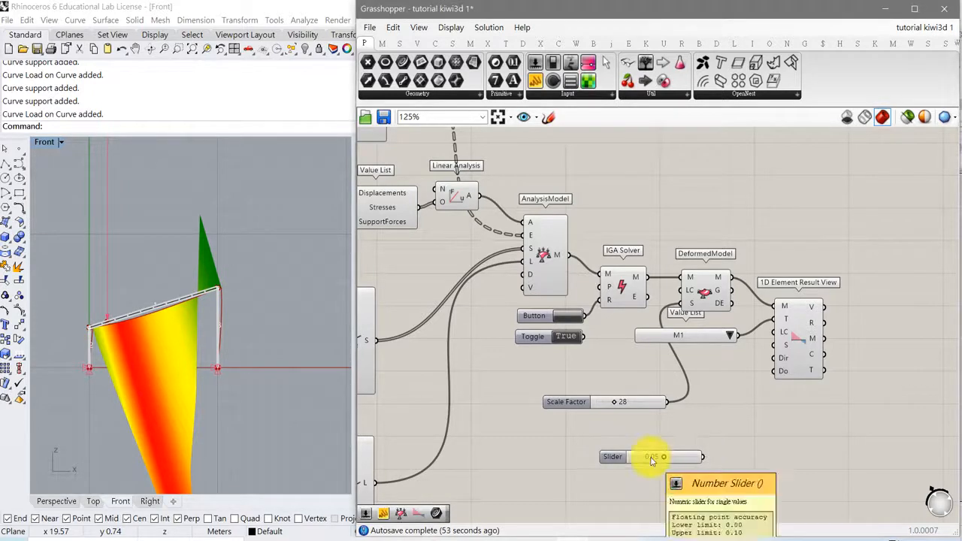
left_click_drag(704, 458, 808, 346)
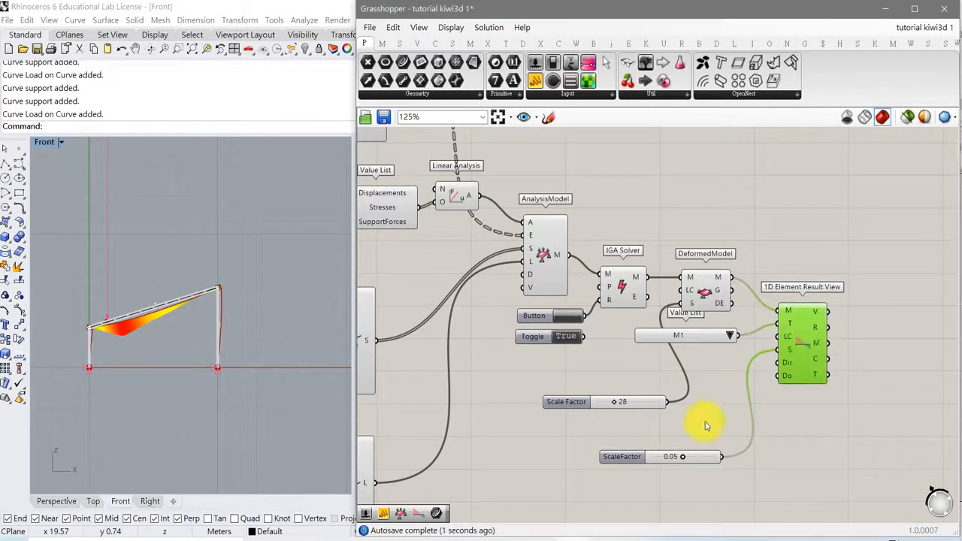
left_click_drag(683, 459, 726, 461)
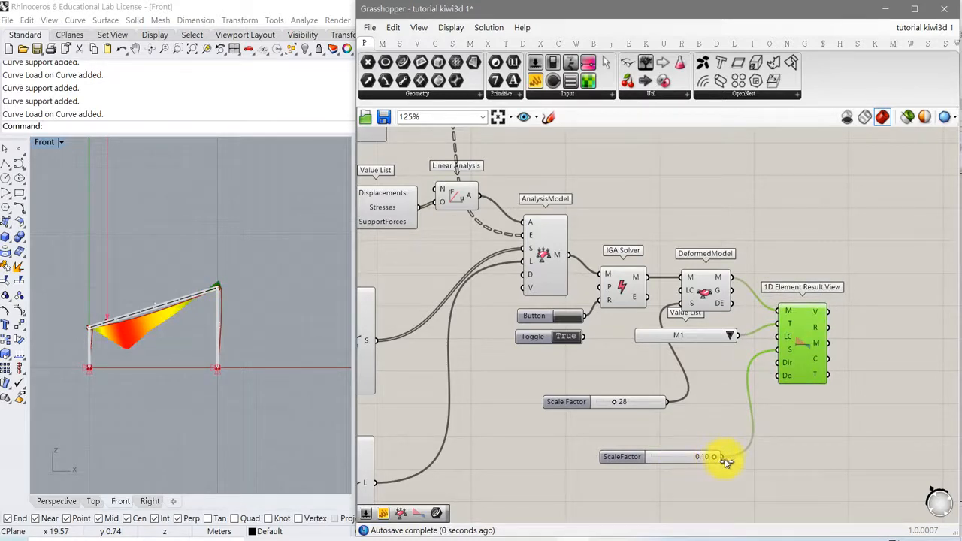
- Examine the M1 diagram in the Front view, and switch the 1D Element Result View to V1 and V2 to inspect those diagrams
scroll(193, 301, "up", 3)
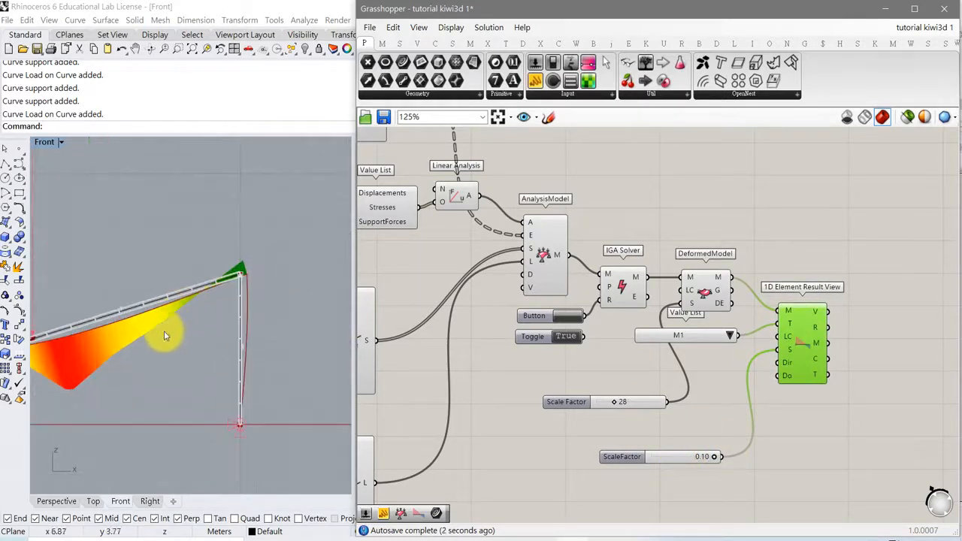
scroll(193, 348, "down", 5)
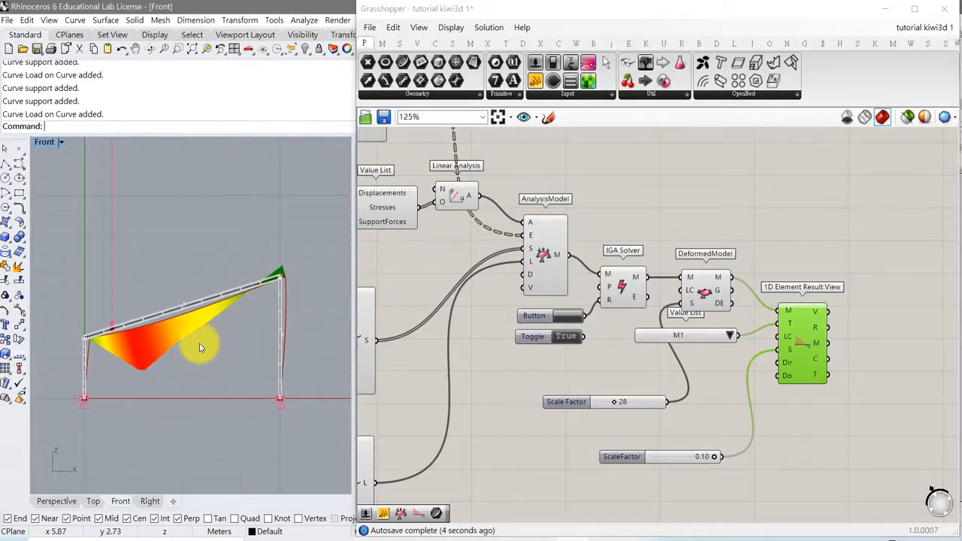
left_click(729, 336)
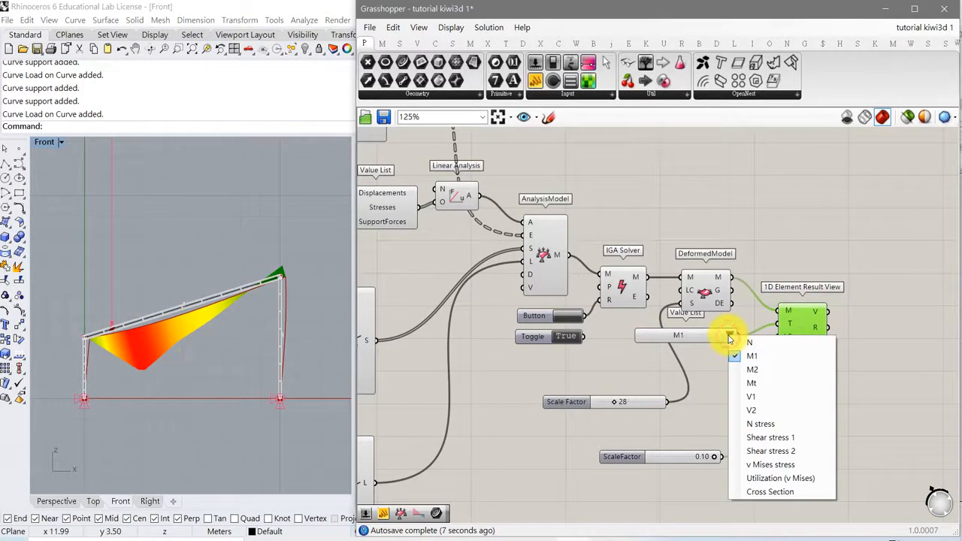
left_click(752, 398)
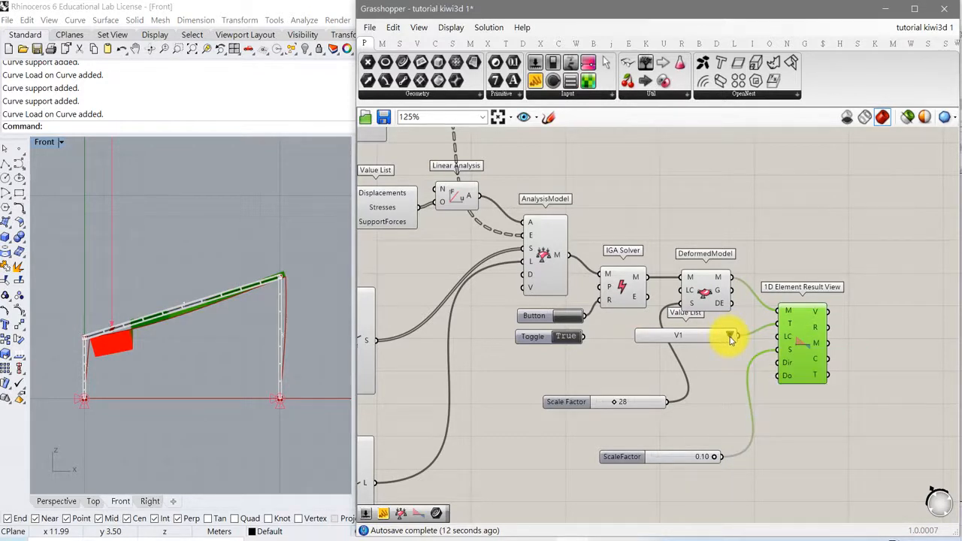
left_click(731, 336)
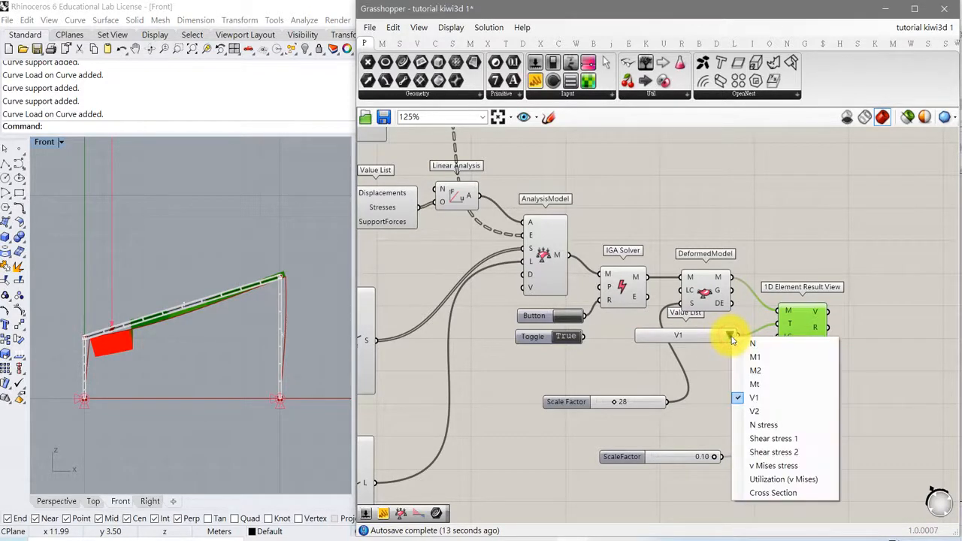
left_click(755, 412)
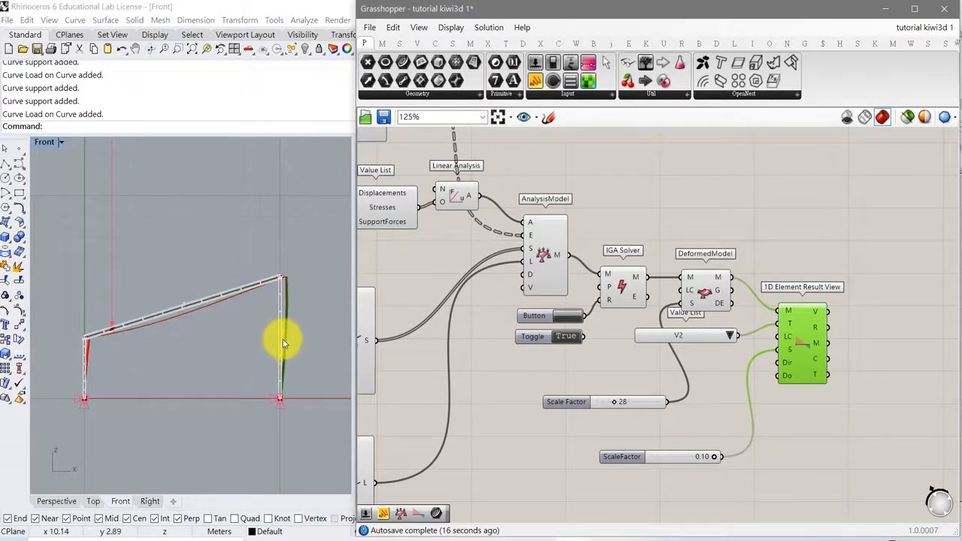
scroll(284, 337, "up", 3)
scroll(286, 335, "down", 3)
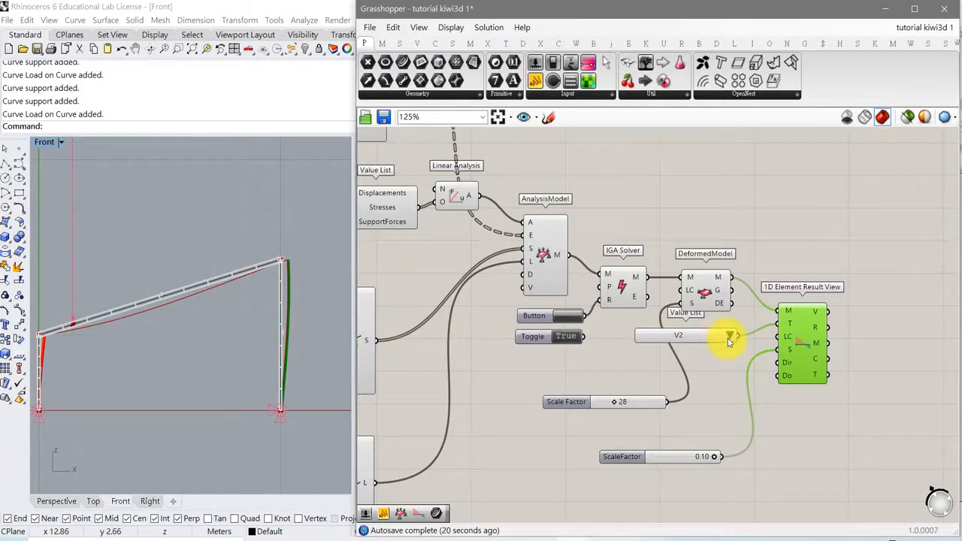
- Set the result type of the 1D Element Result View to M2 and centre the frame's diagram in the Front view
left_click(728, 338)
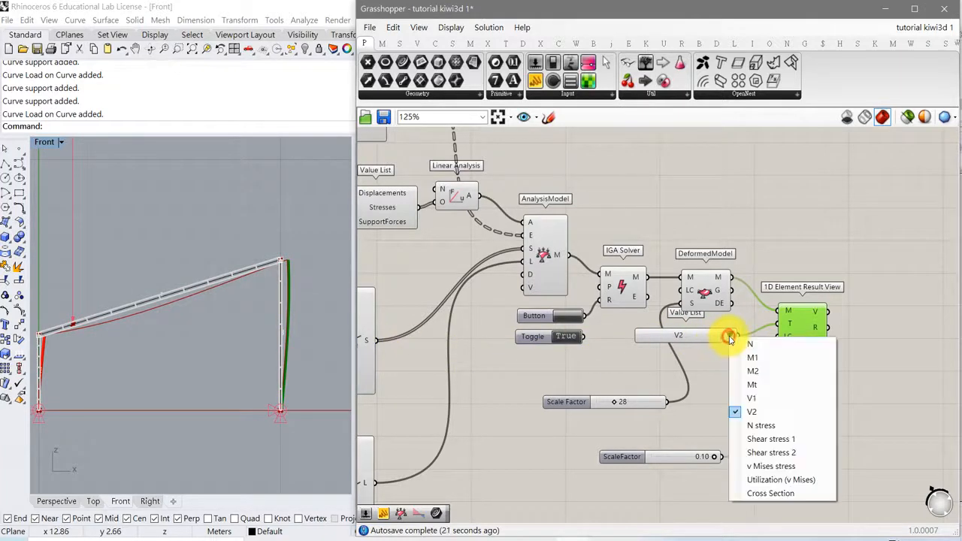
left_click(745, 370)
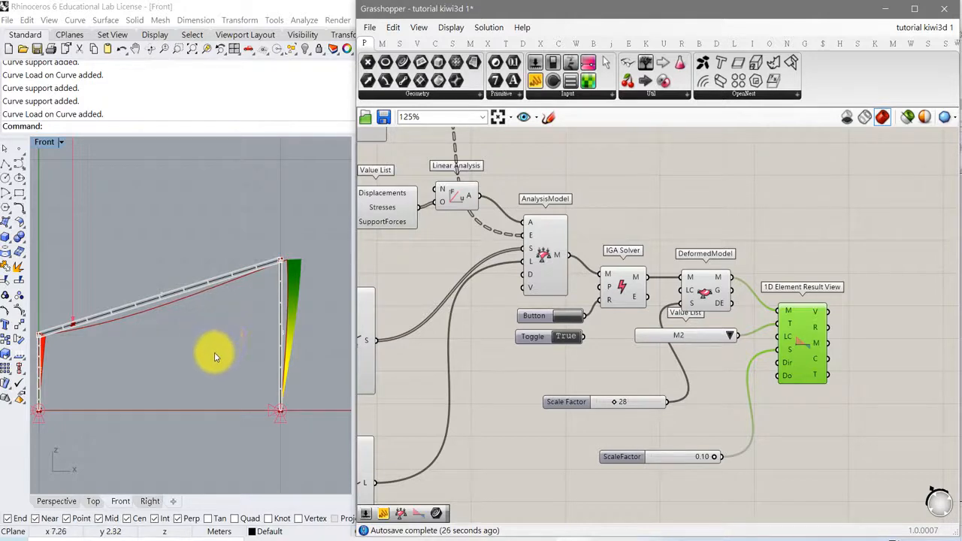
right_click_drag(214, 351, 234, 352)
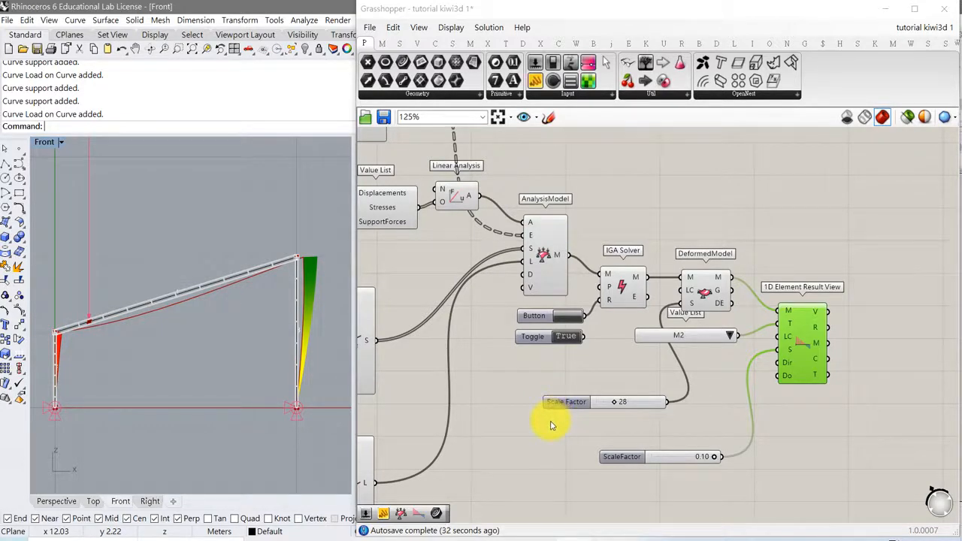
right_click_drag(535, 441, 646, 392)
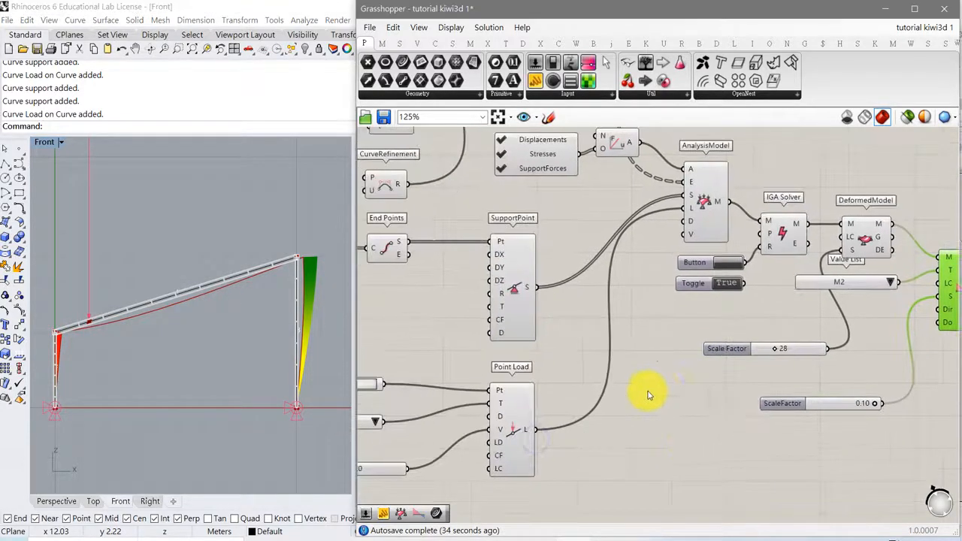
scroll(646, 392, "down", 3)
left_click(601, 538)
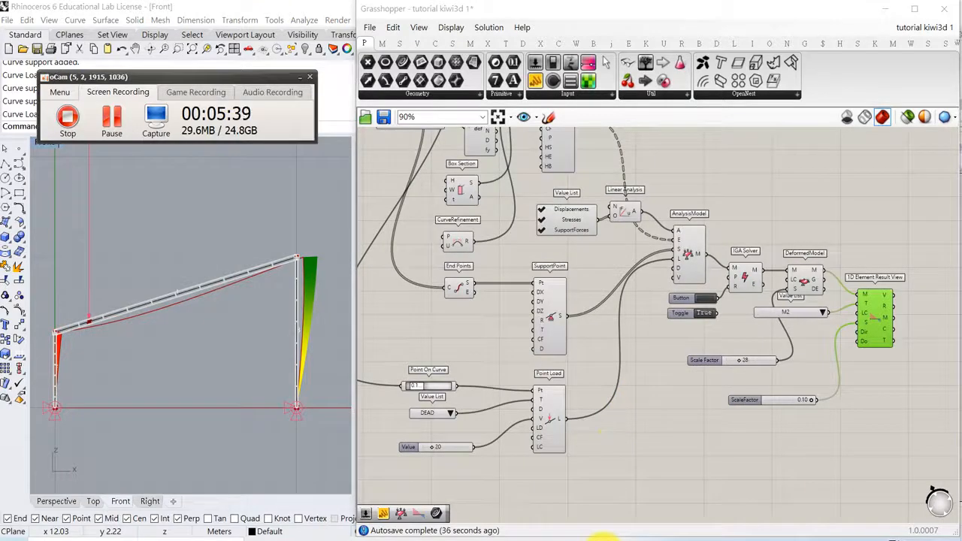